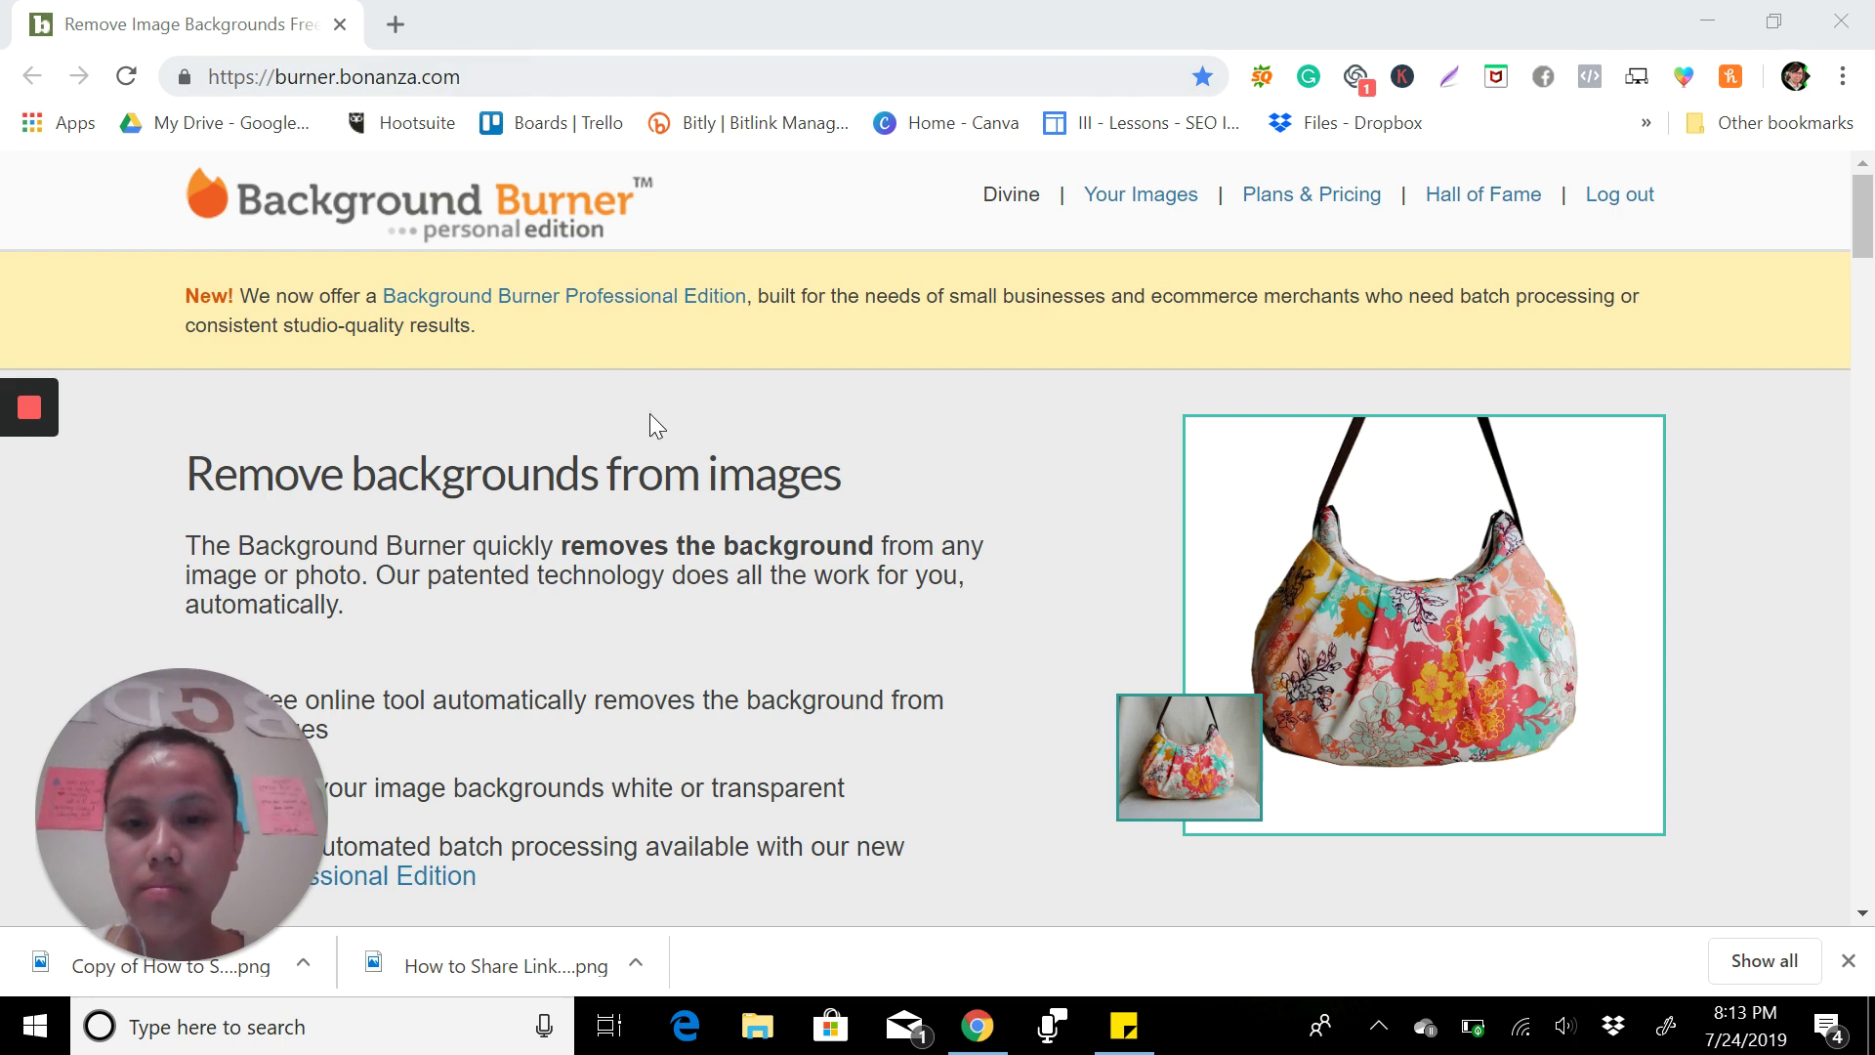
Scroll the home page down to the 'Try it!' drag-and-drop upload area
scroll(670, 430, "down", 5)
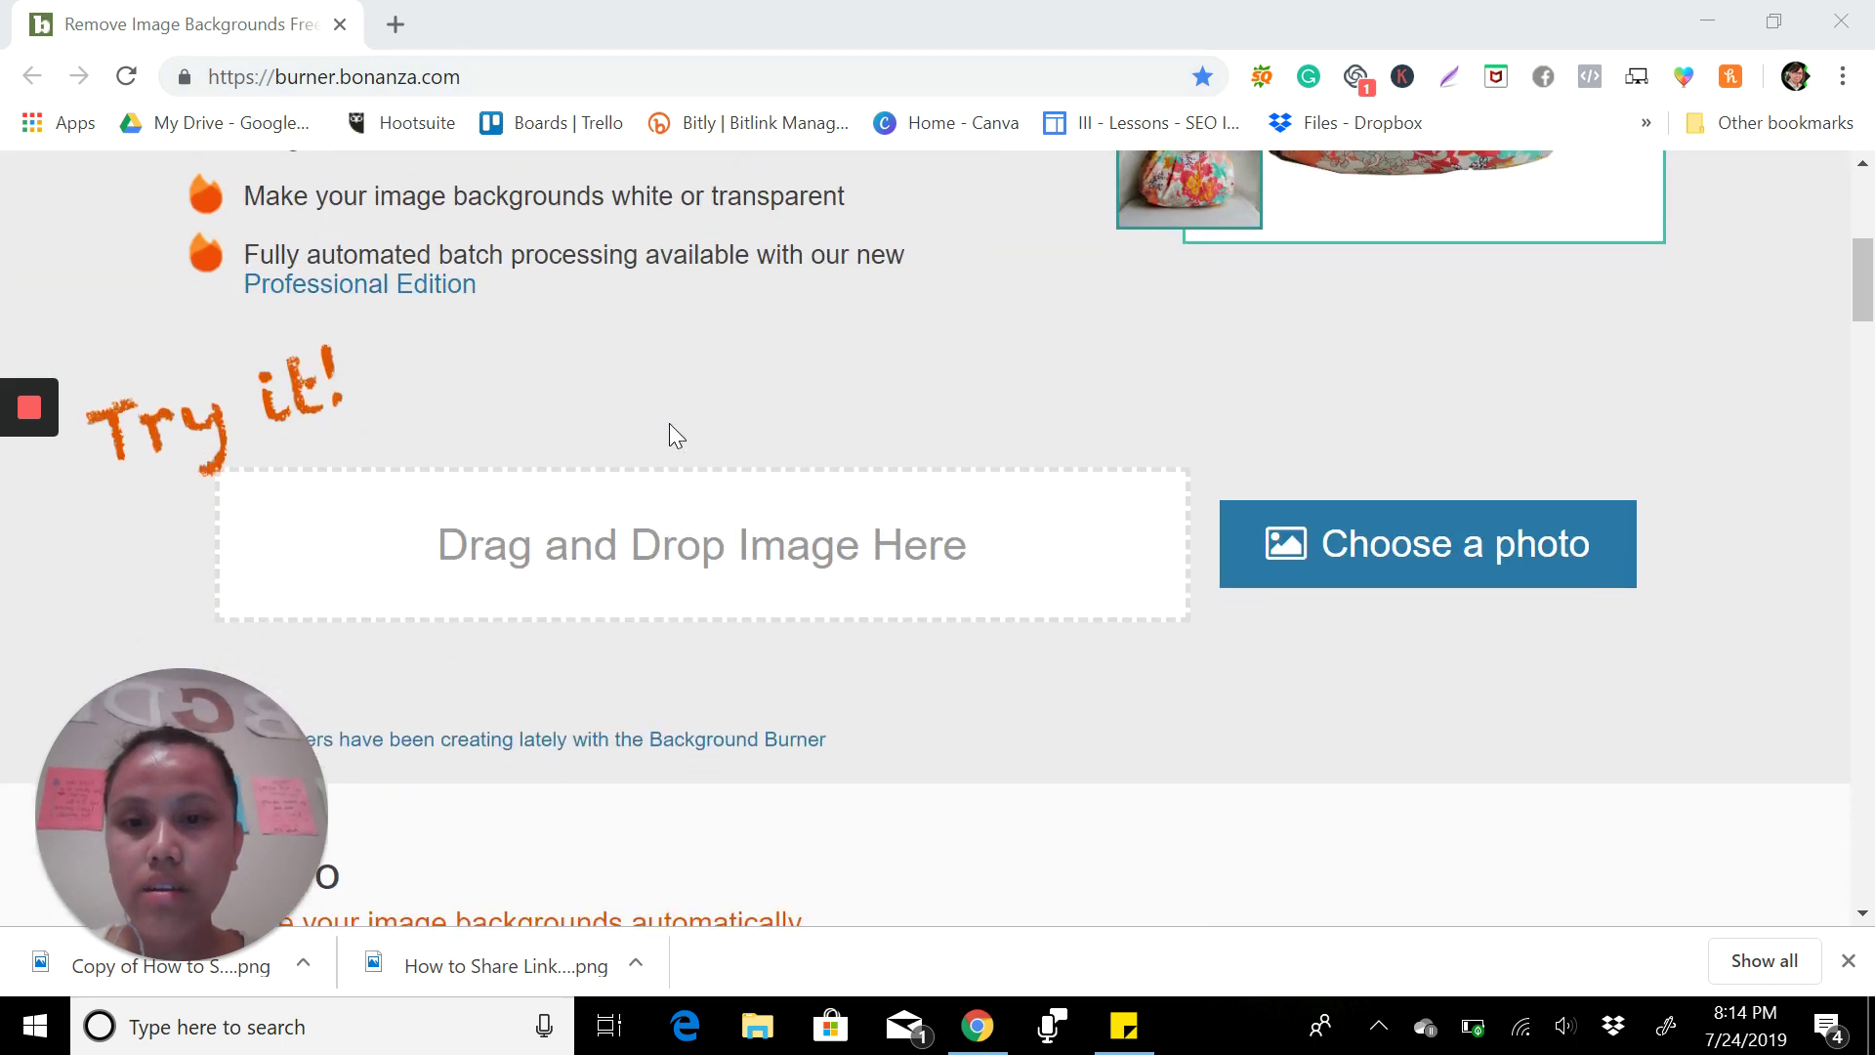
Upload the portrait photo of the woman in red from the computer
left_click(1288, 553)
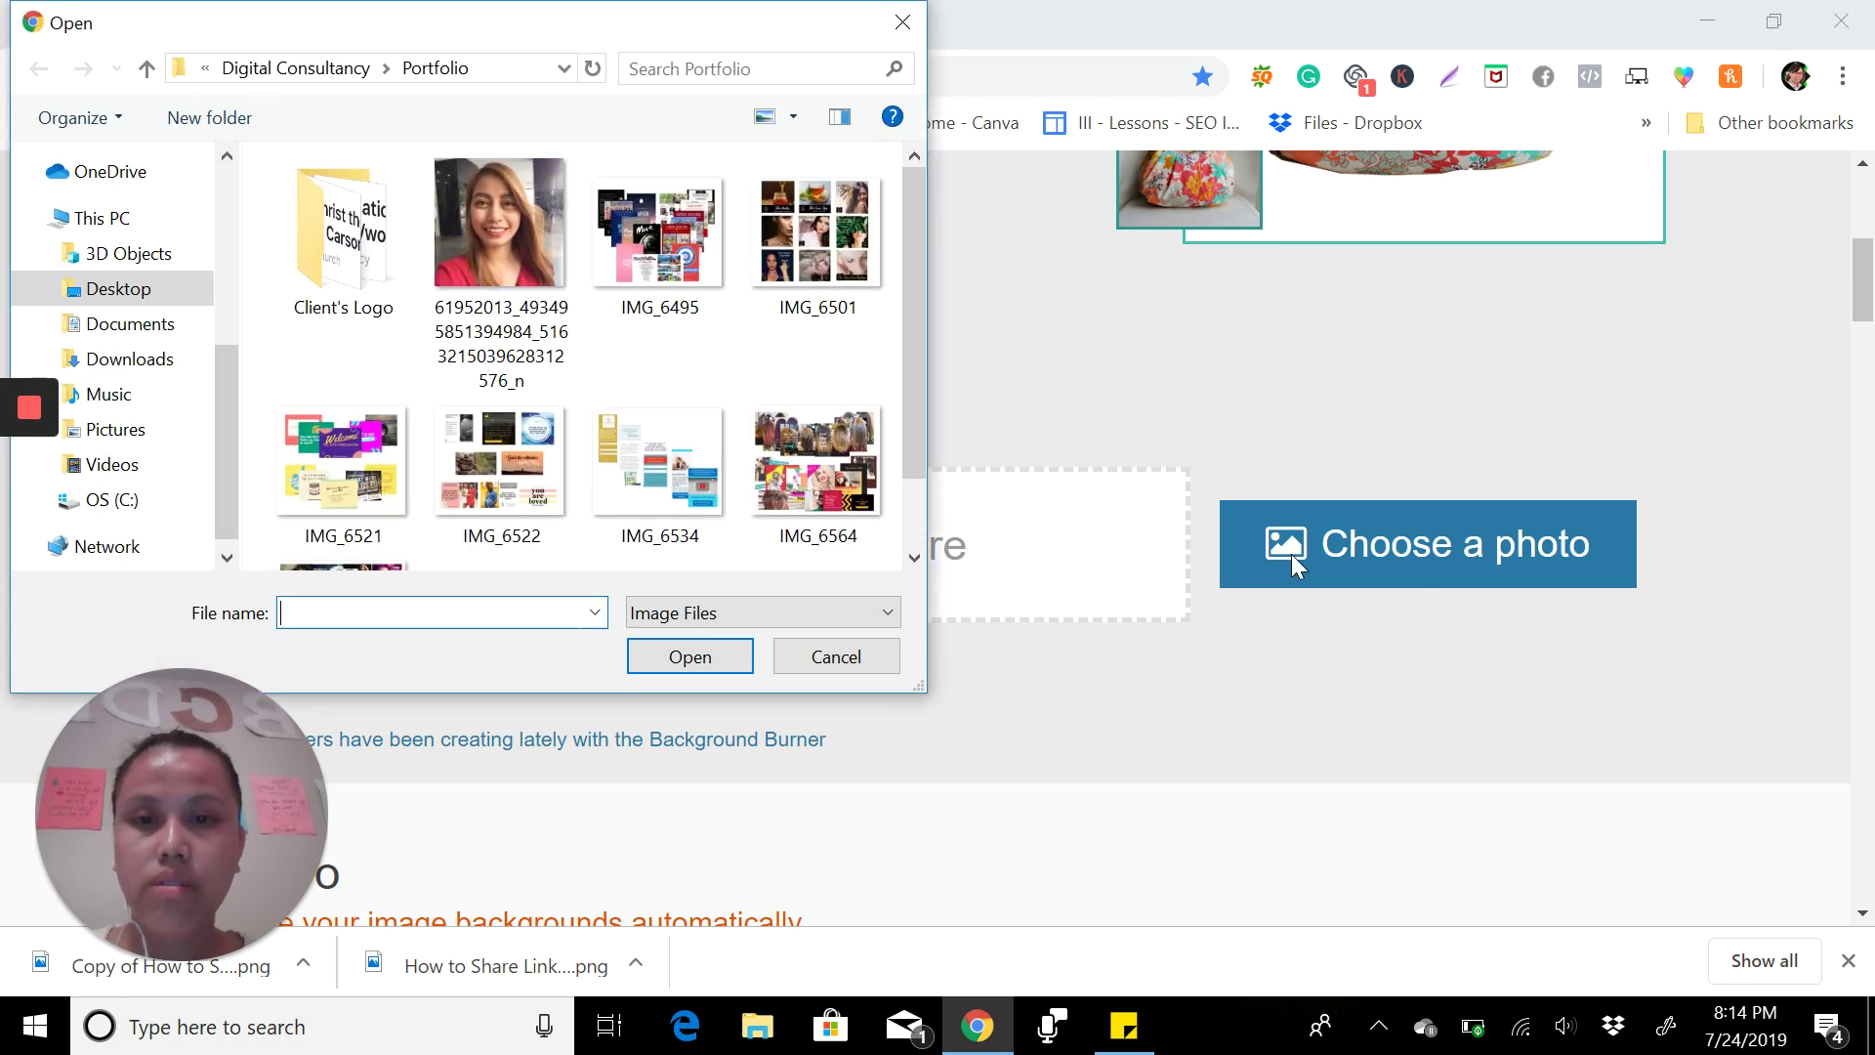
double_click(549, 283)
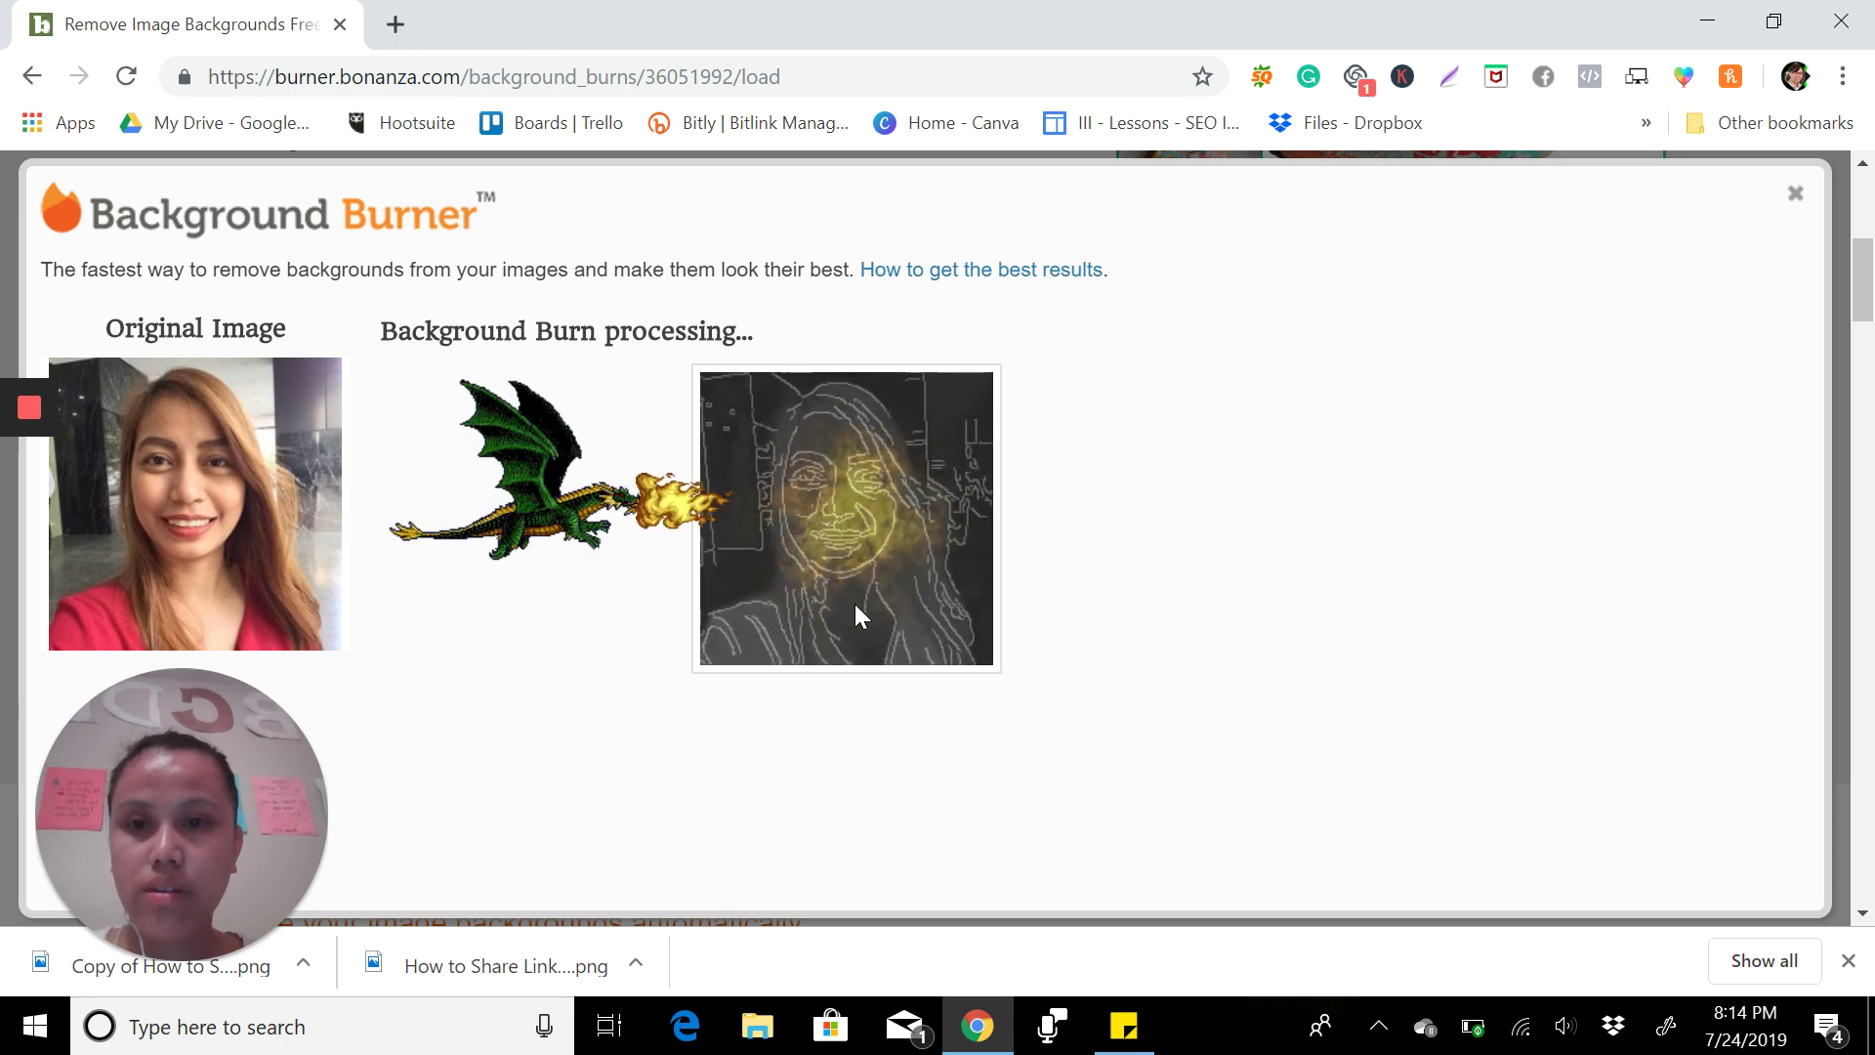
Preview the third cutout result, then open the second result in the touch-up editor
left_click(854, 604)
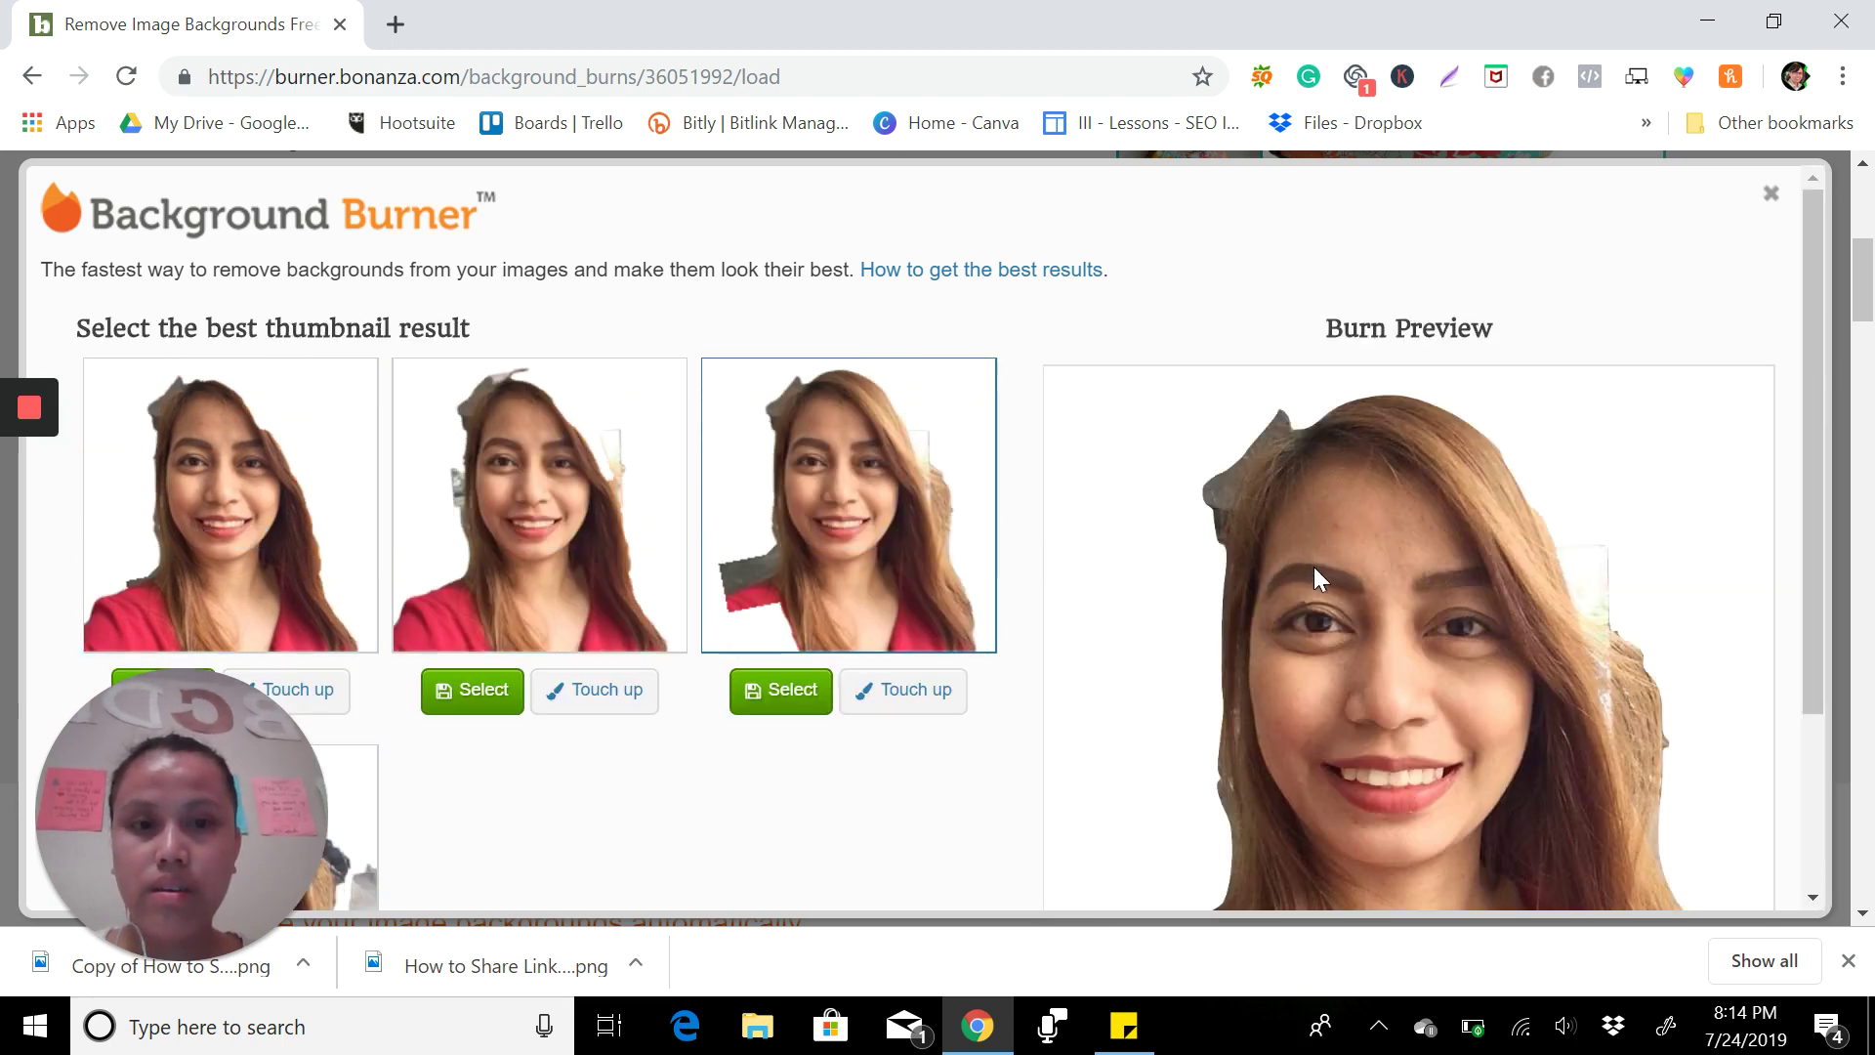
scroll(1287, 577, "down", 3)
scroll(1287, 576, "down", 2)
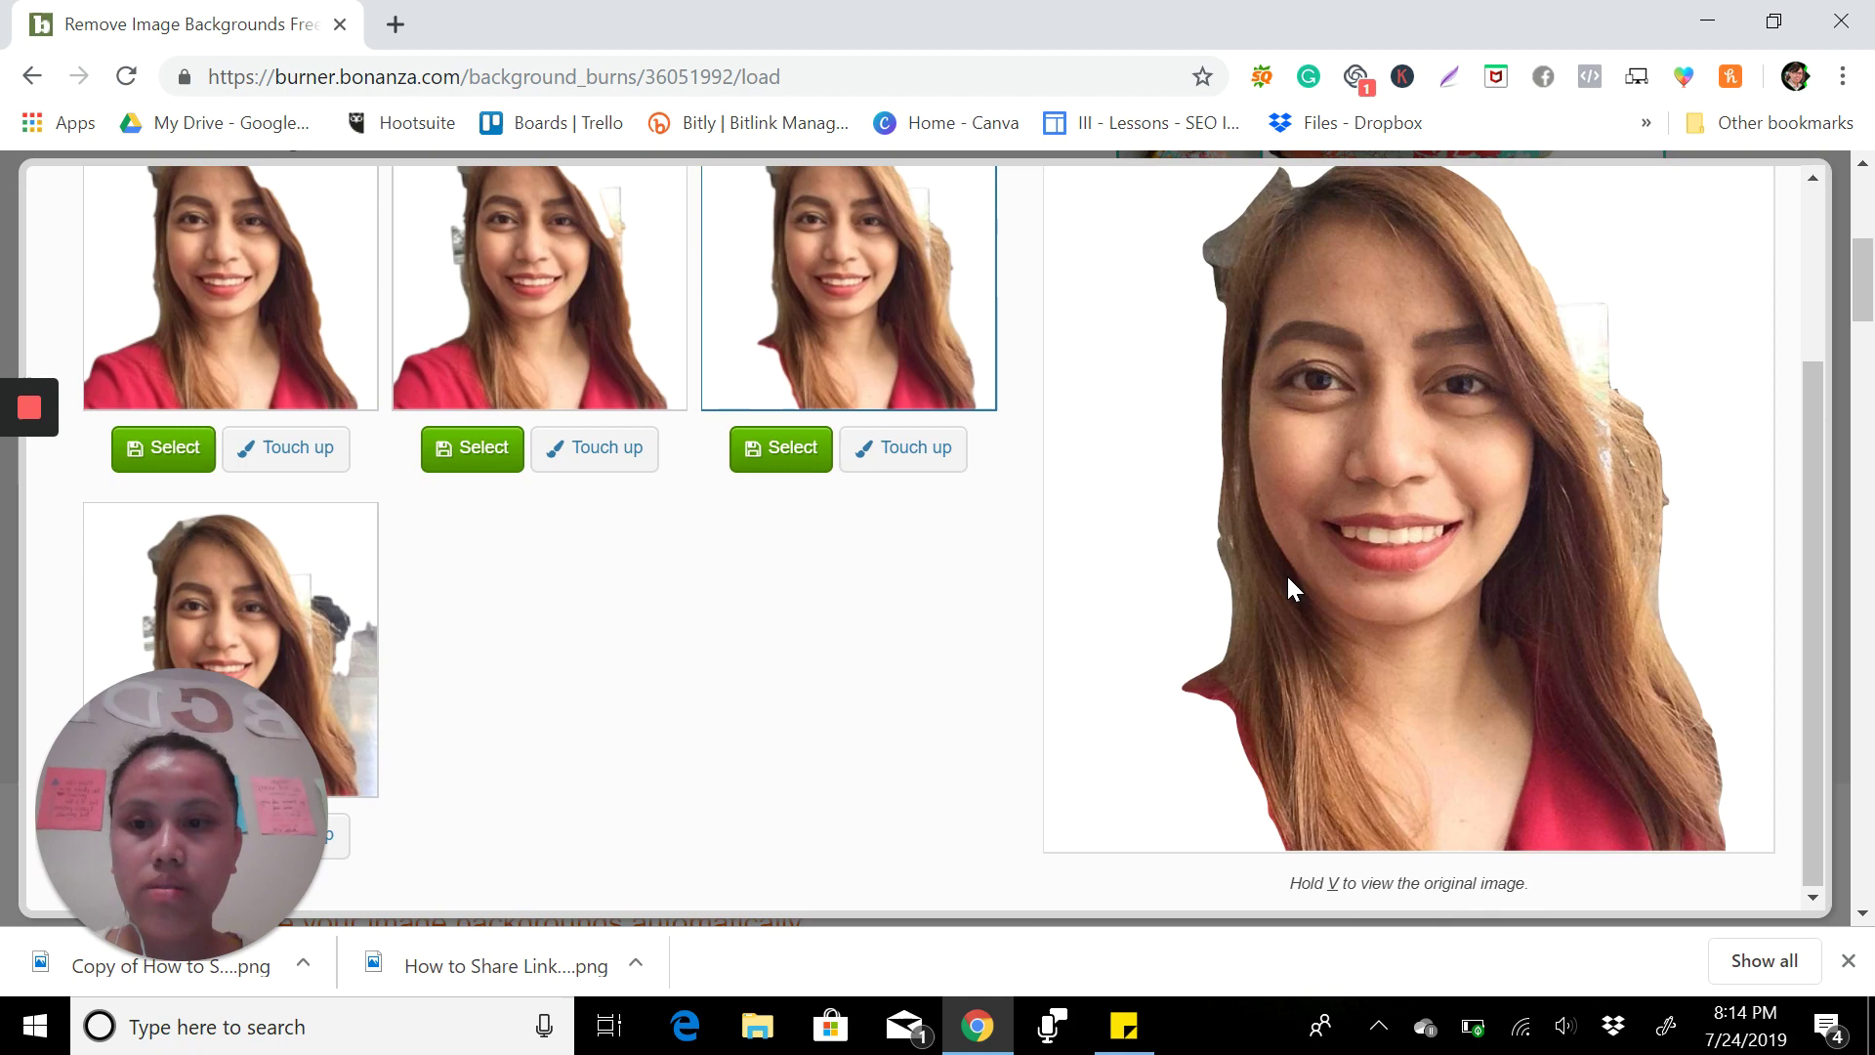
scroll(716, 770, "up", 1)
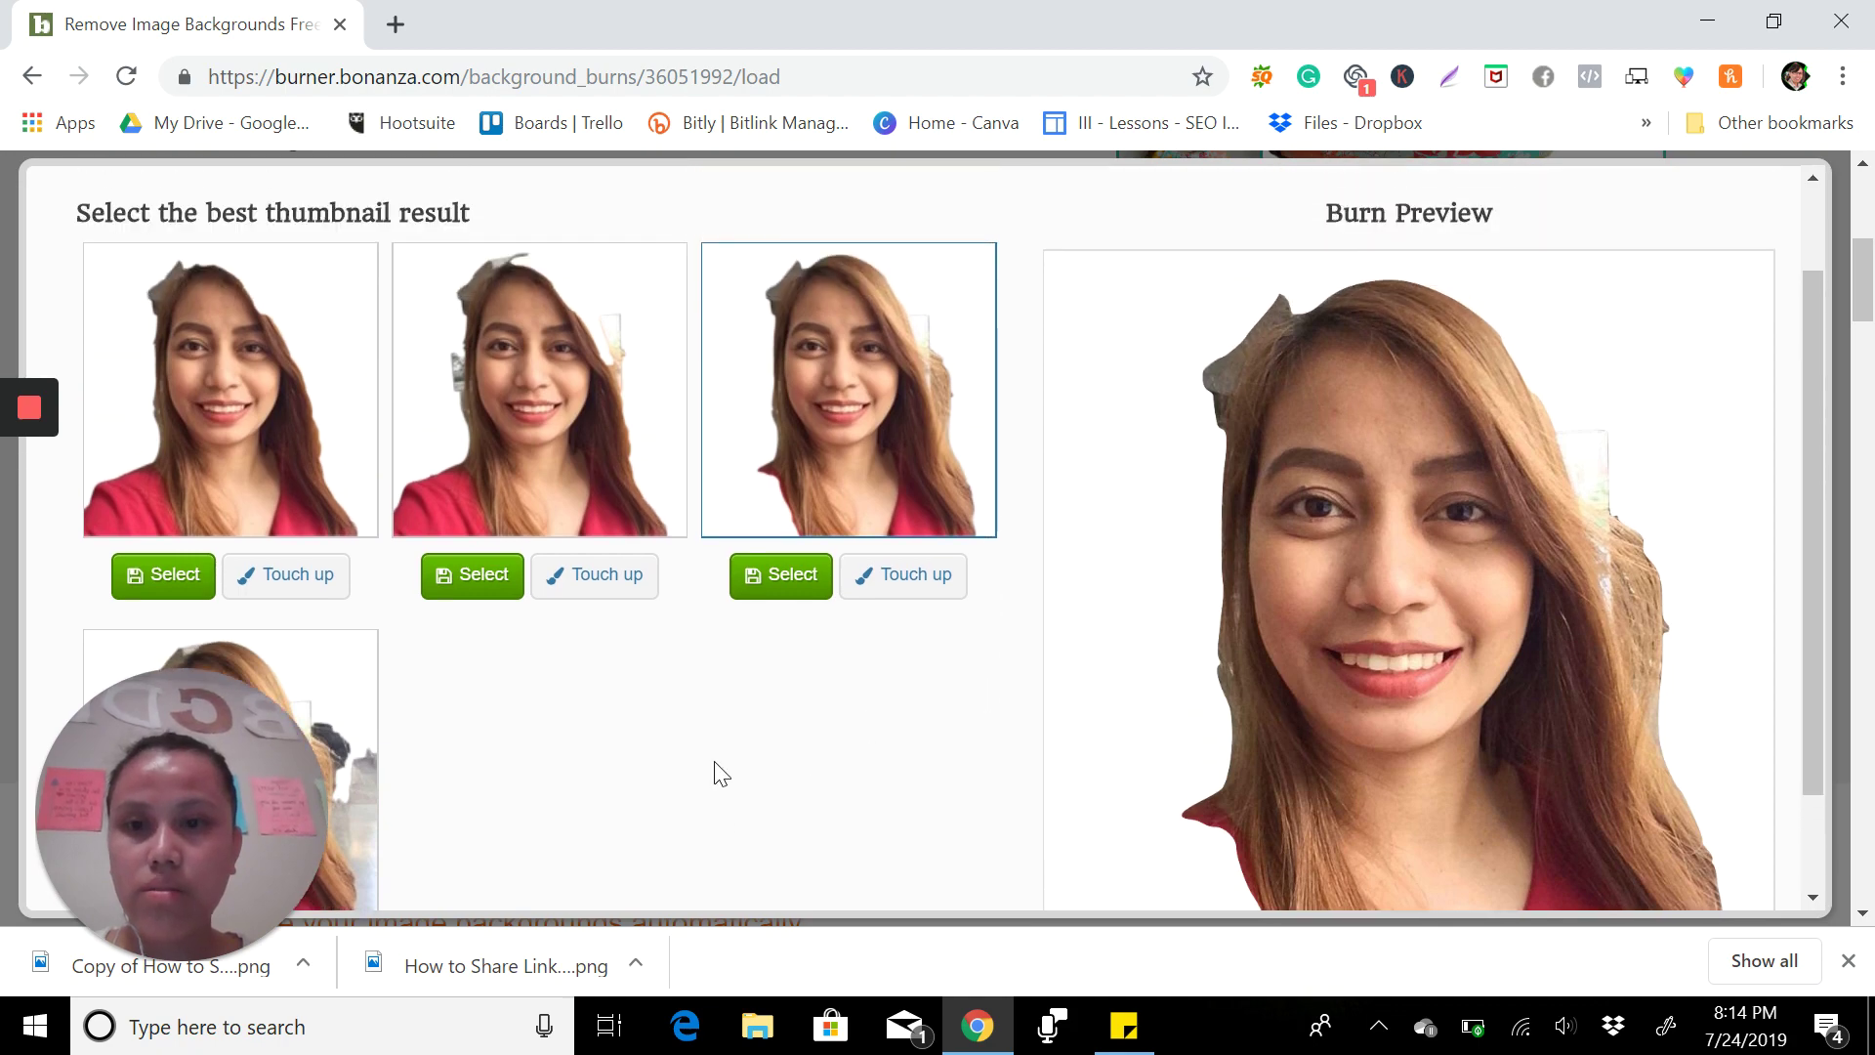
left_click(643, 583)
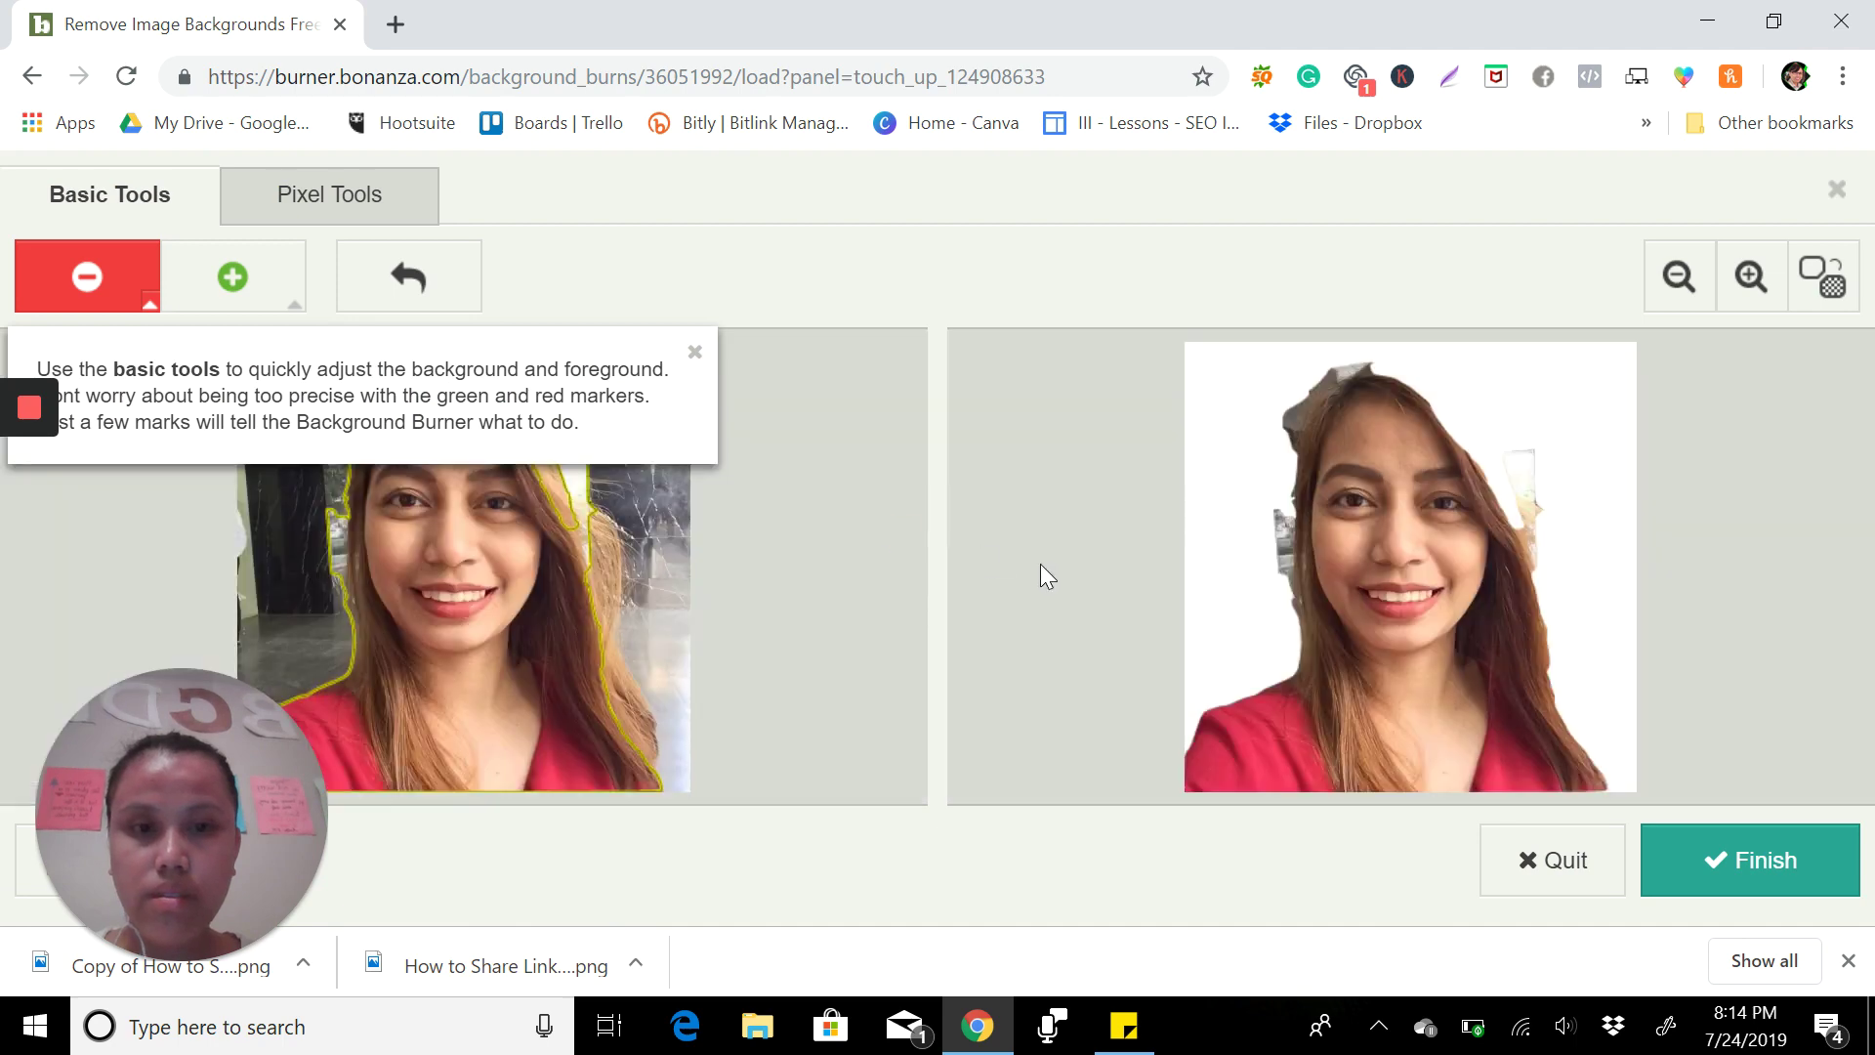
Dismiss the tip and mark background along the hair's left, top and right edges
left_click(696, 353)
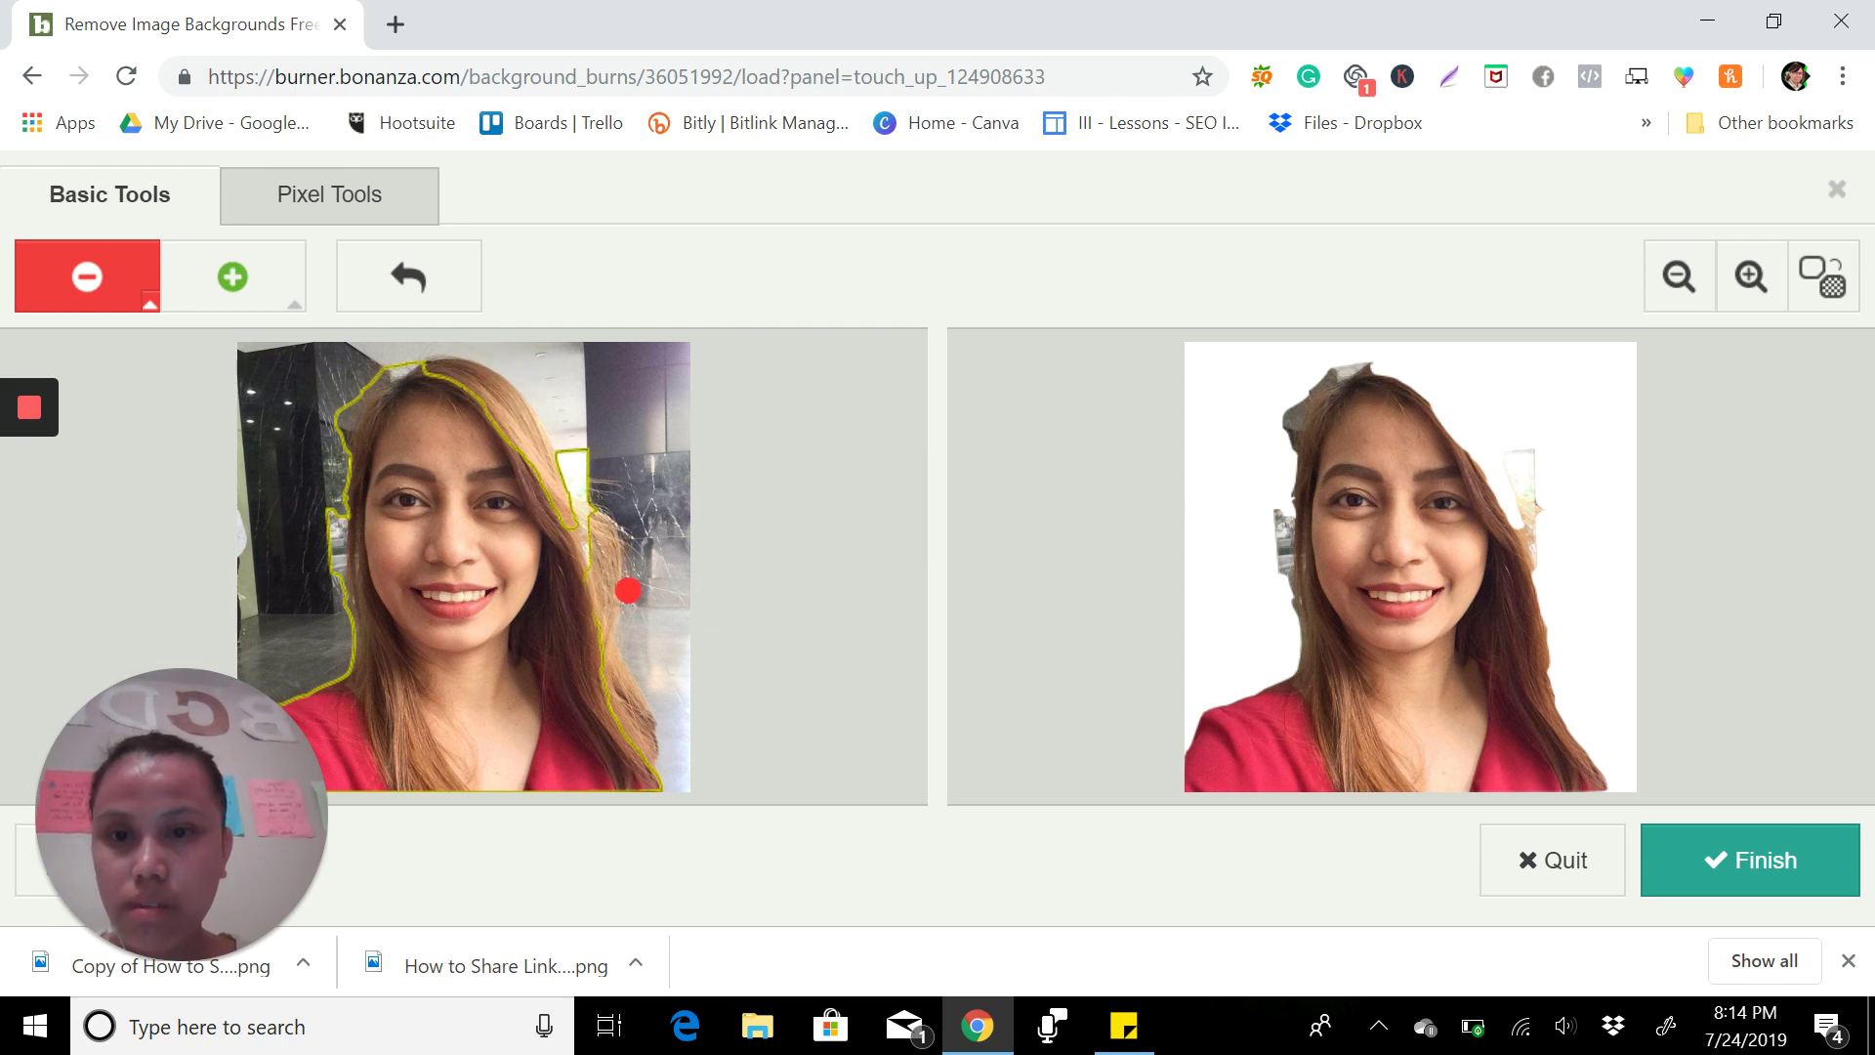
mouse_move(615, 587)
left_mouse_down()
mouse_move(595, 487)
mouse_move(484, 356)
mouse_move(553, 364)
mouse_move(433, 348)
mouse_move(378, 372)
mouse_move(334, 415)
mouse_move(340, 472)
left_mouse_up()
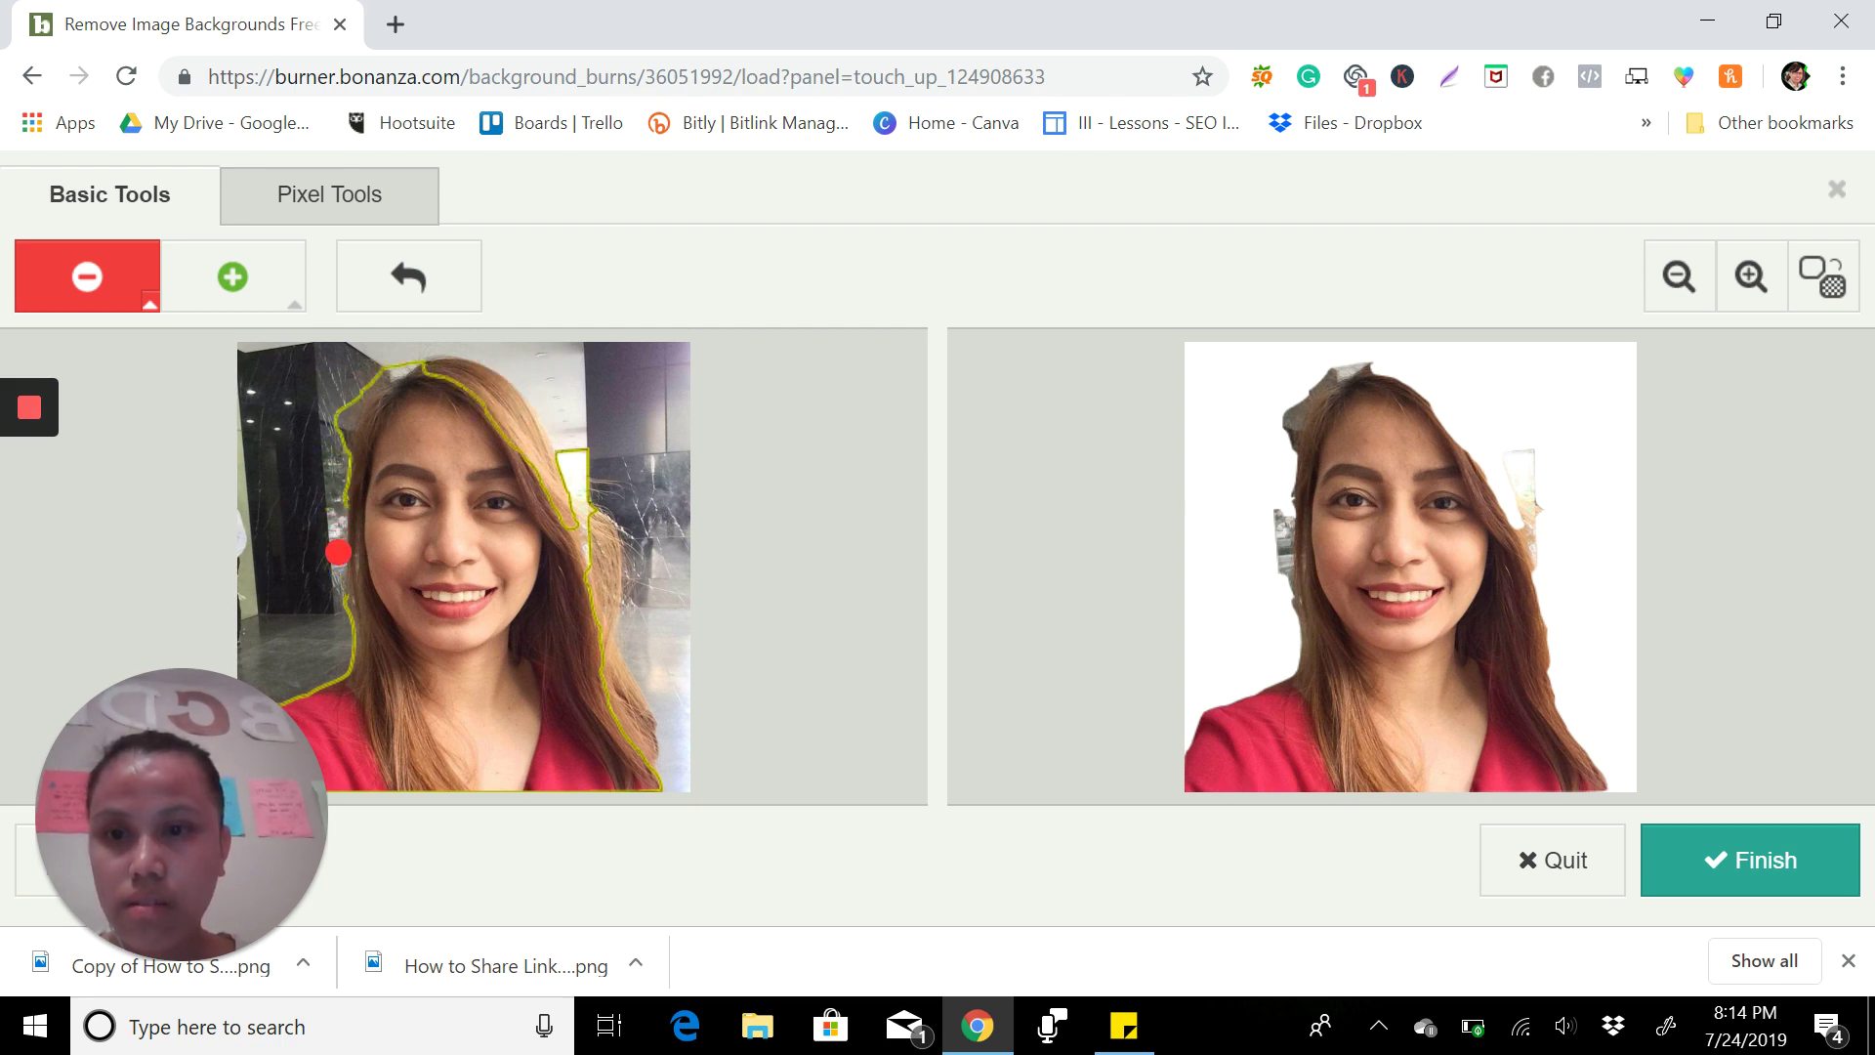
mouse_move(338, 552)
left_mouse_down()
mouse_move(343, 637)
mouse_move(340, 451)
mouse_move(412, 369)
mouse_move(531, 353)
left_mouse_up()
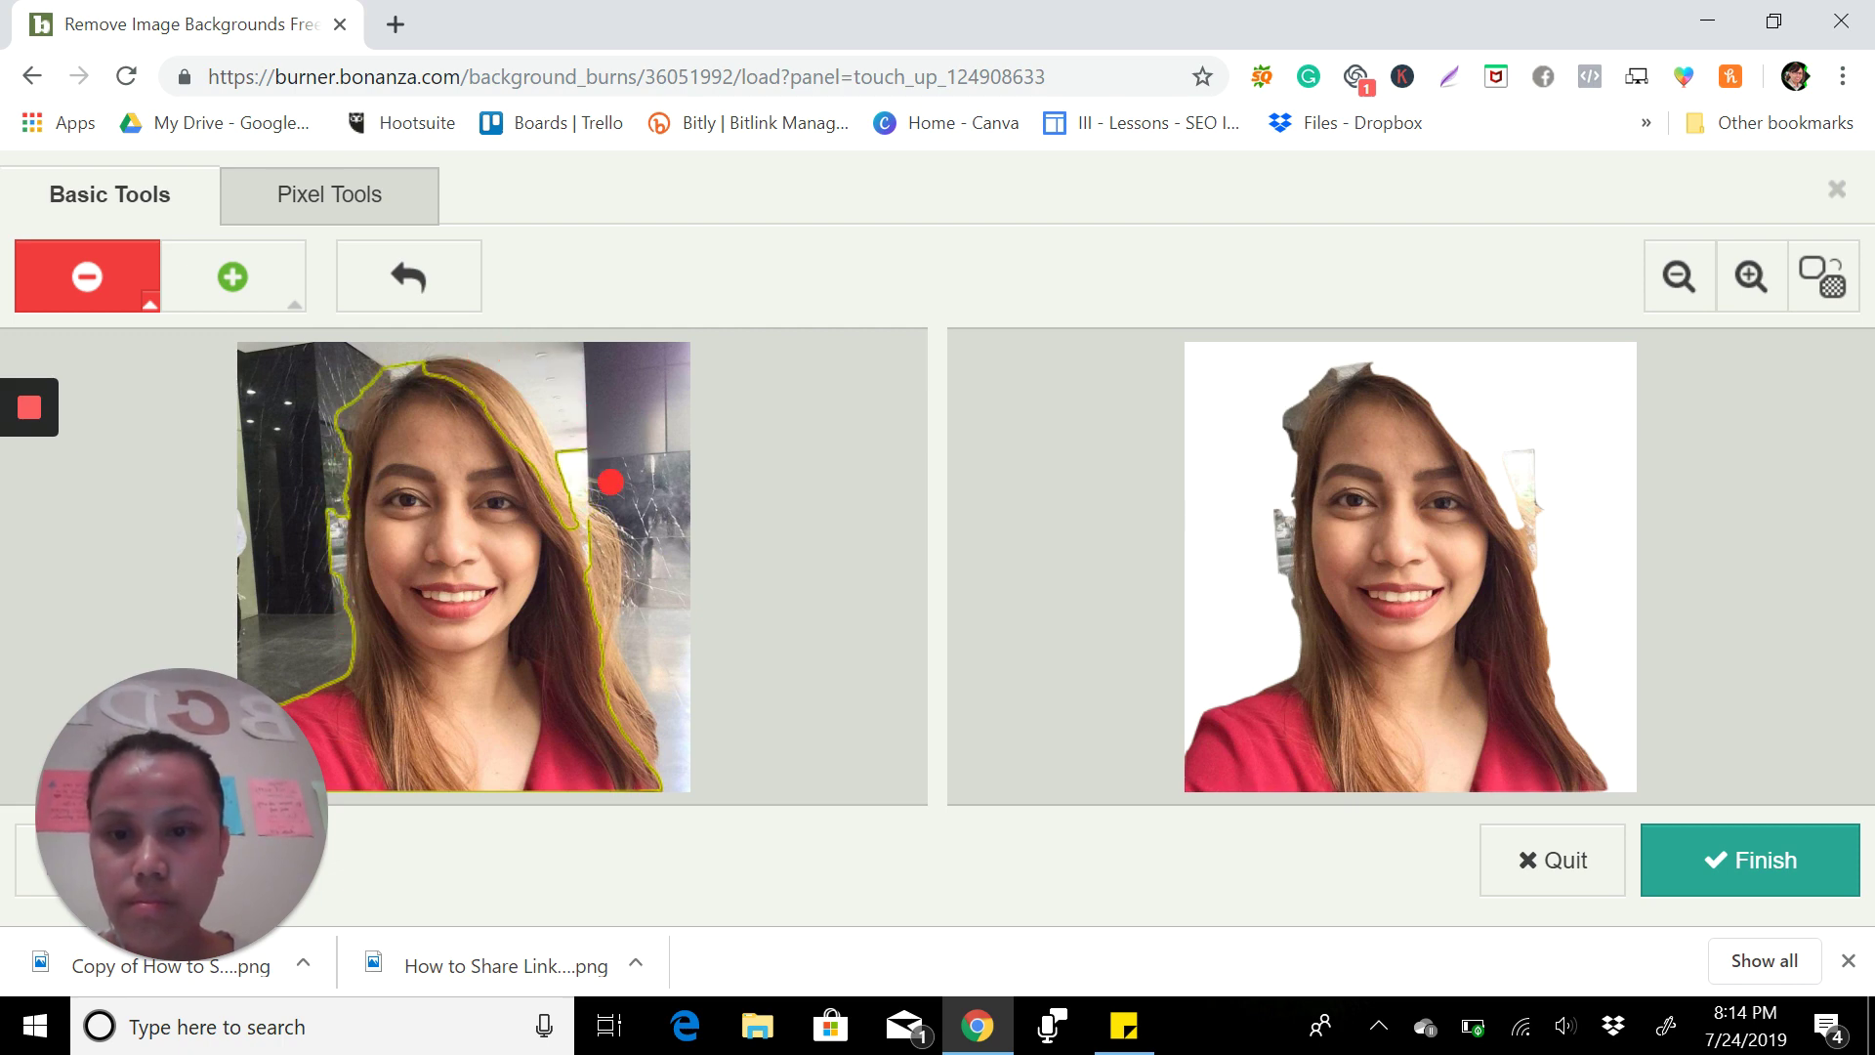
left_click_drag(602, 474, 652, 587)
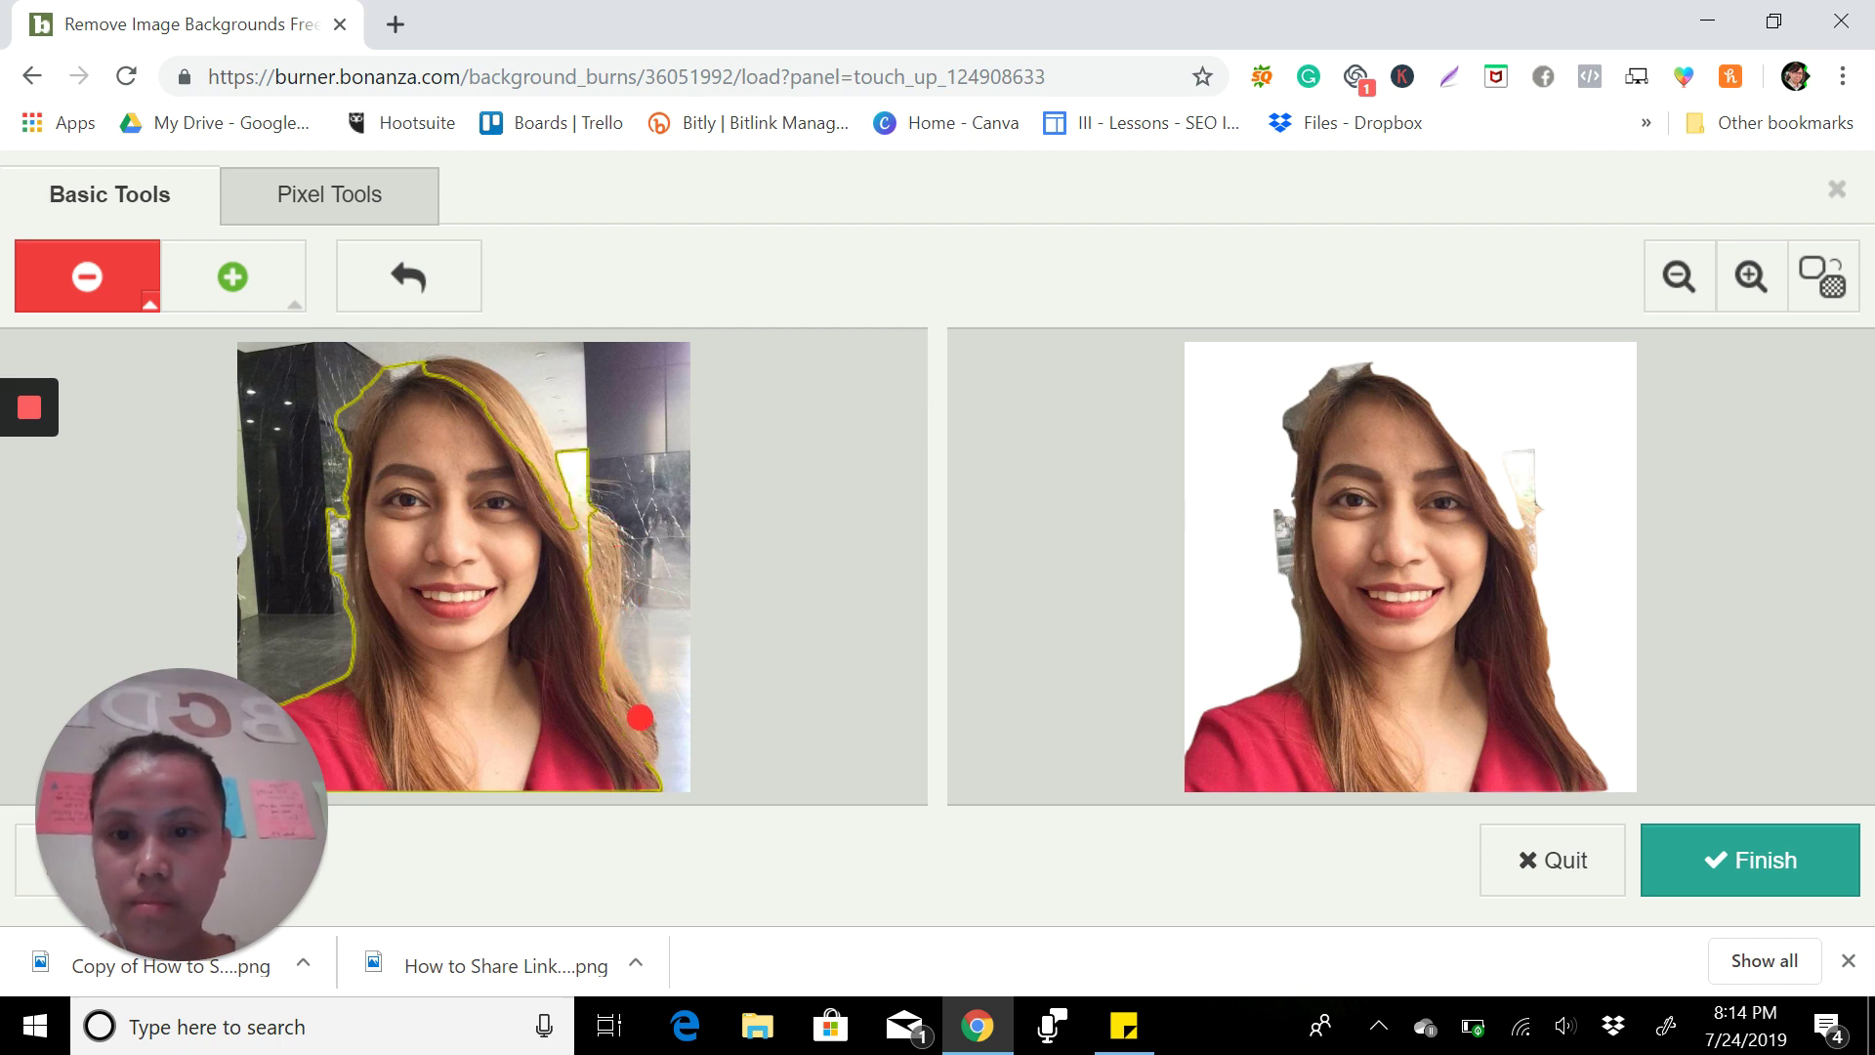
left_click_drag(639, 718, 649, 786)
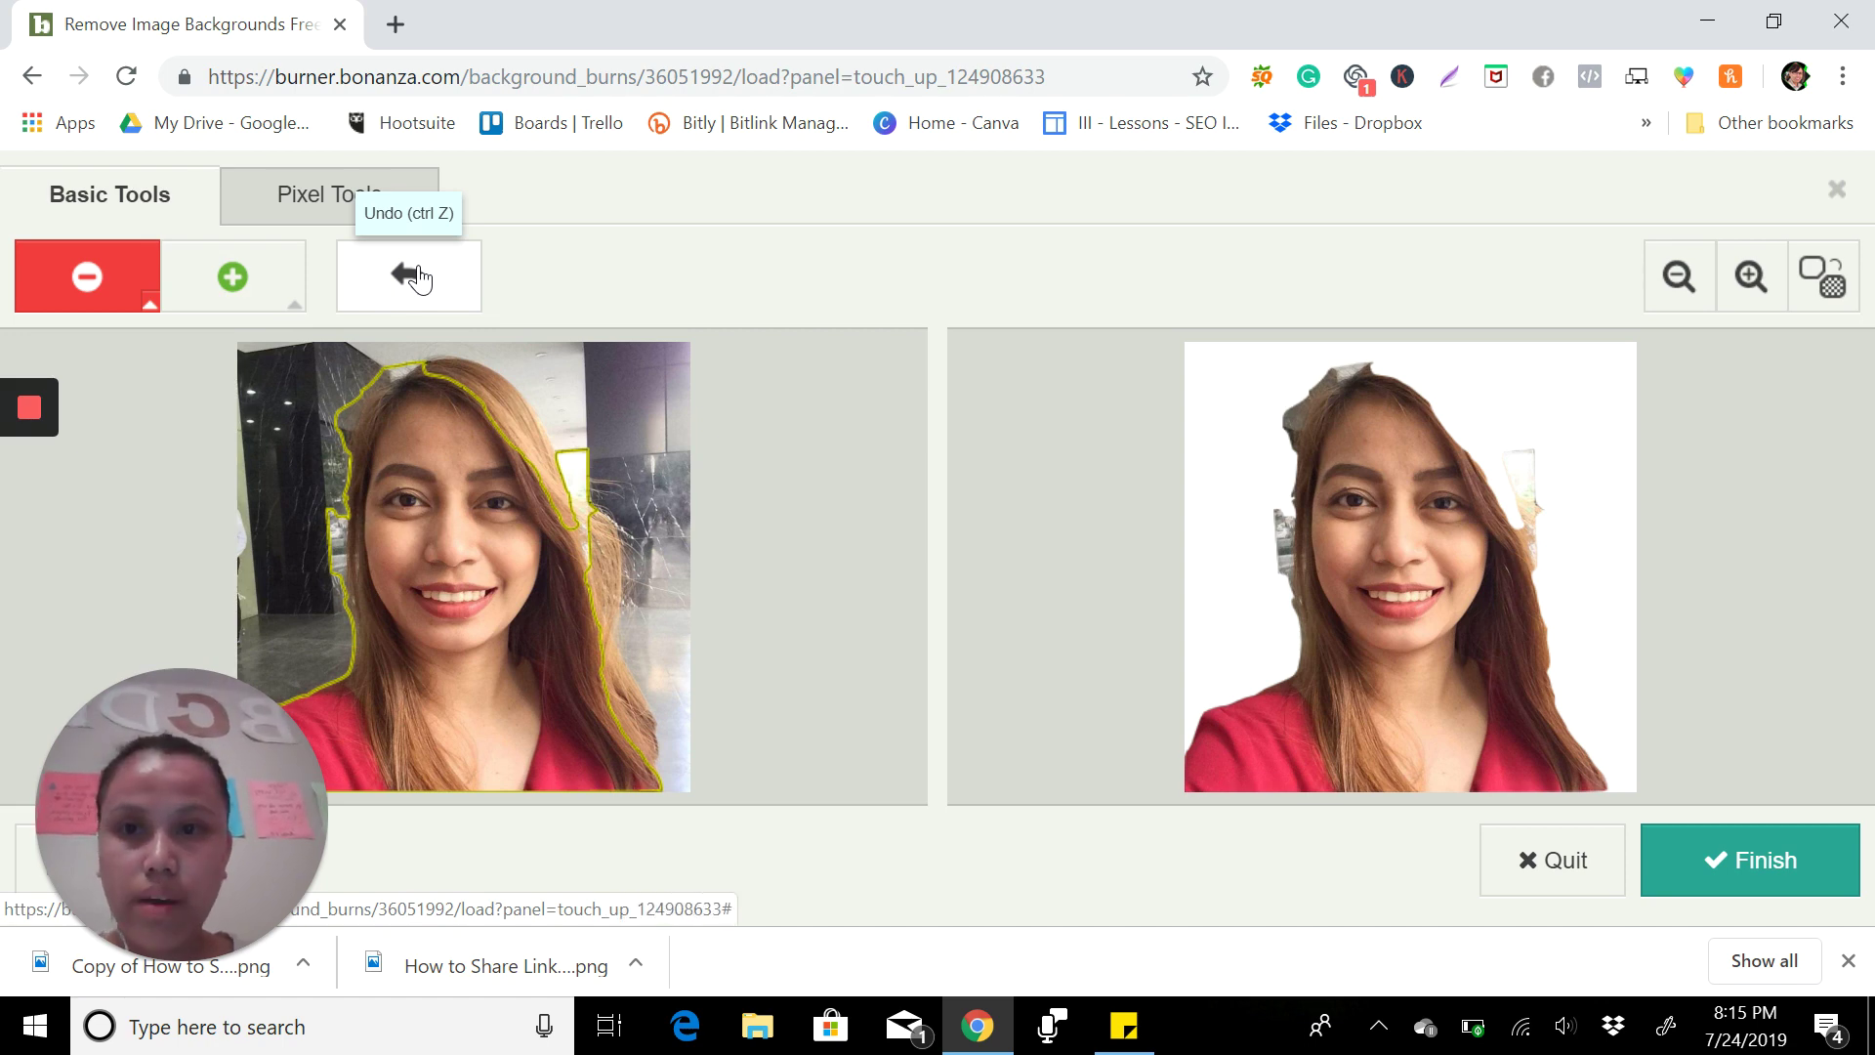
Discard the unsaved touch-ups and open the fourth cutout result for touch-up
left_click(32, 76)
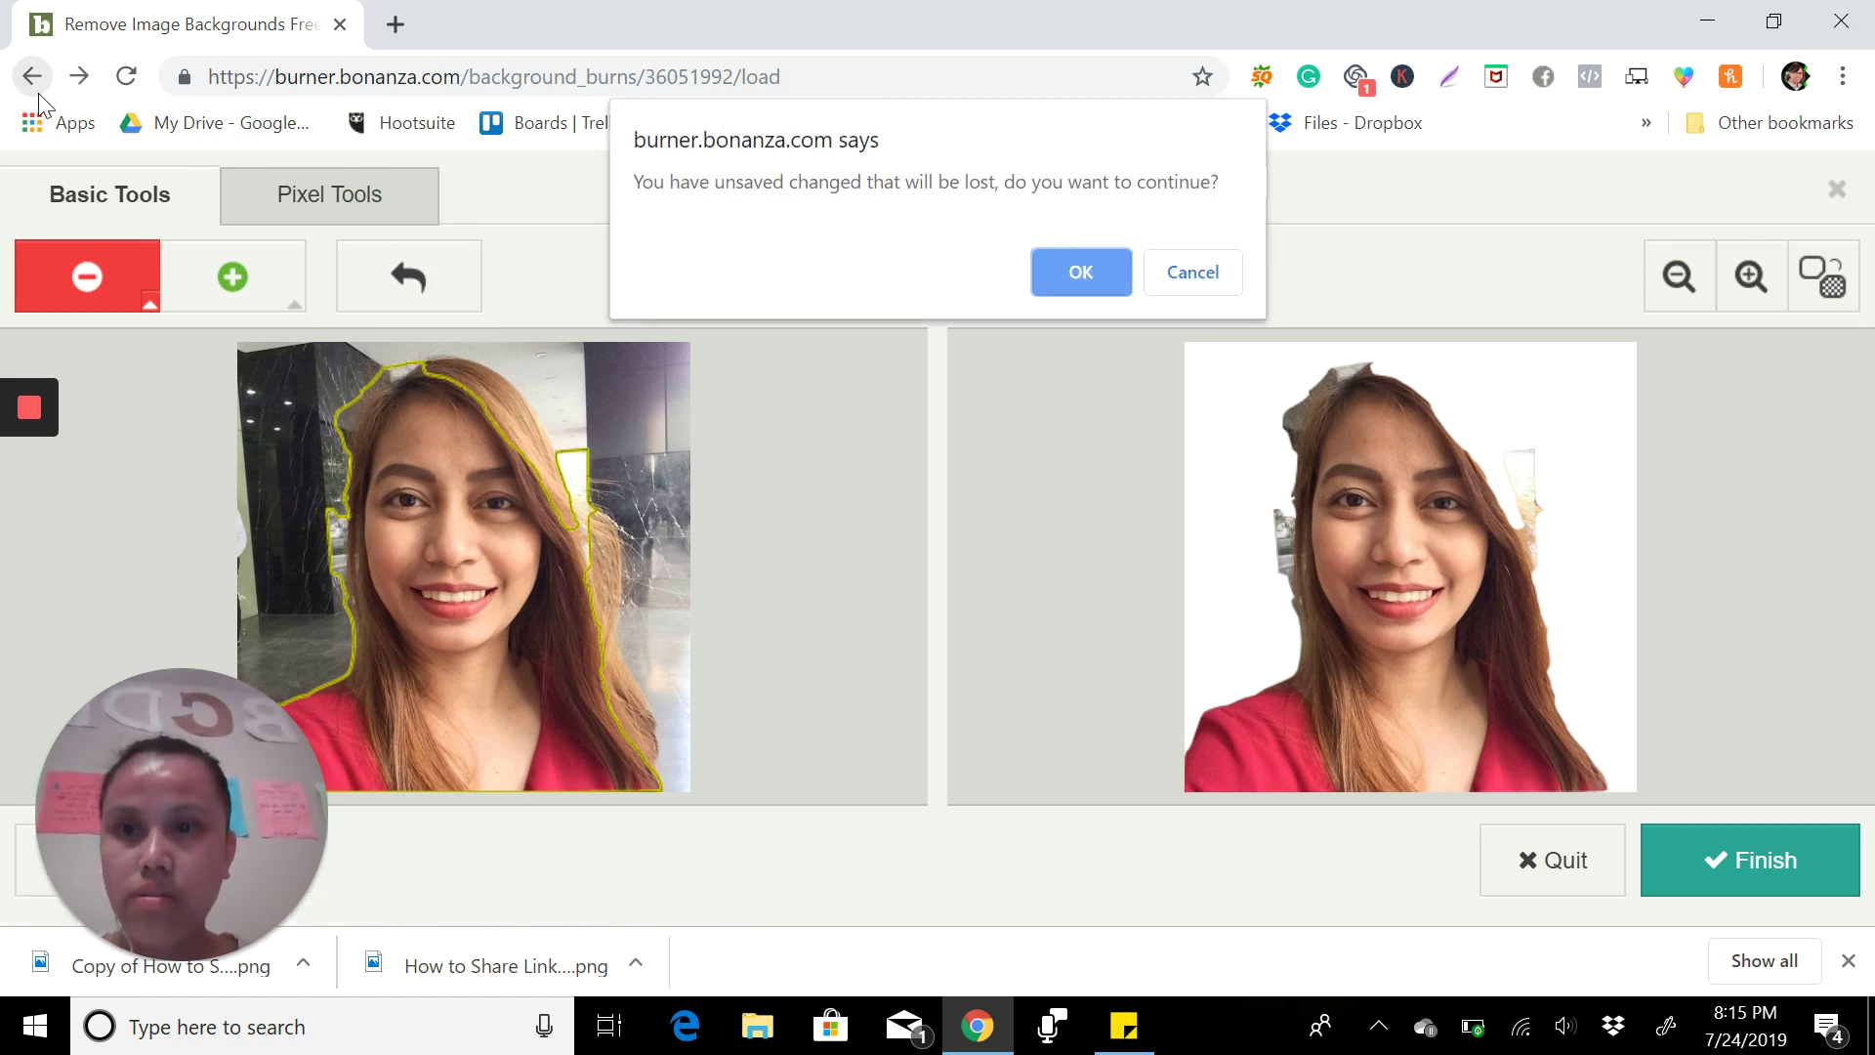
left_click(1079, 273)
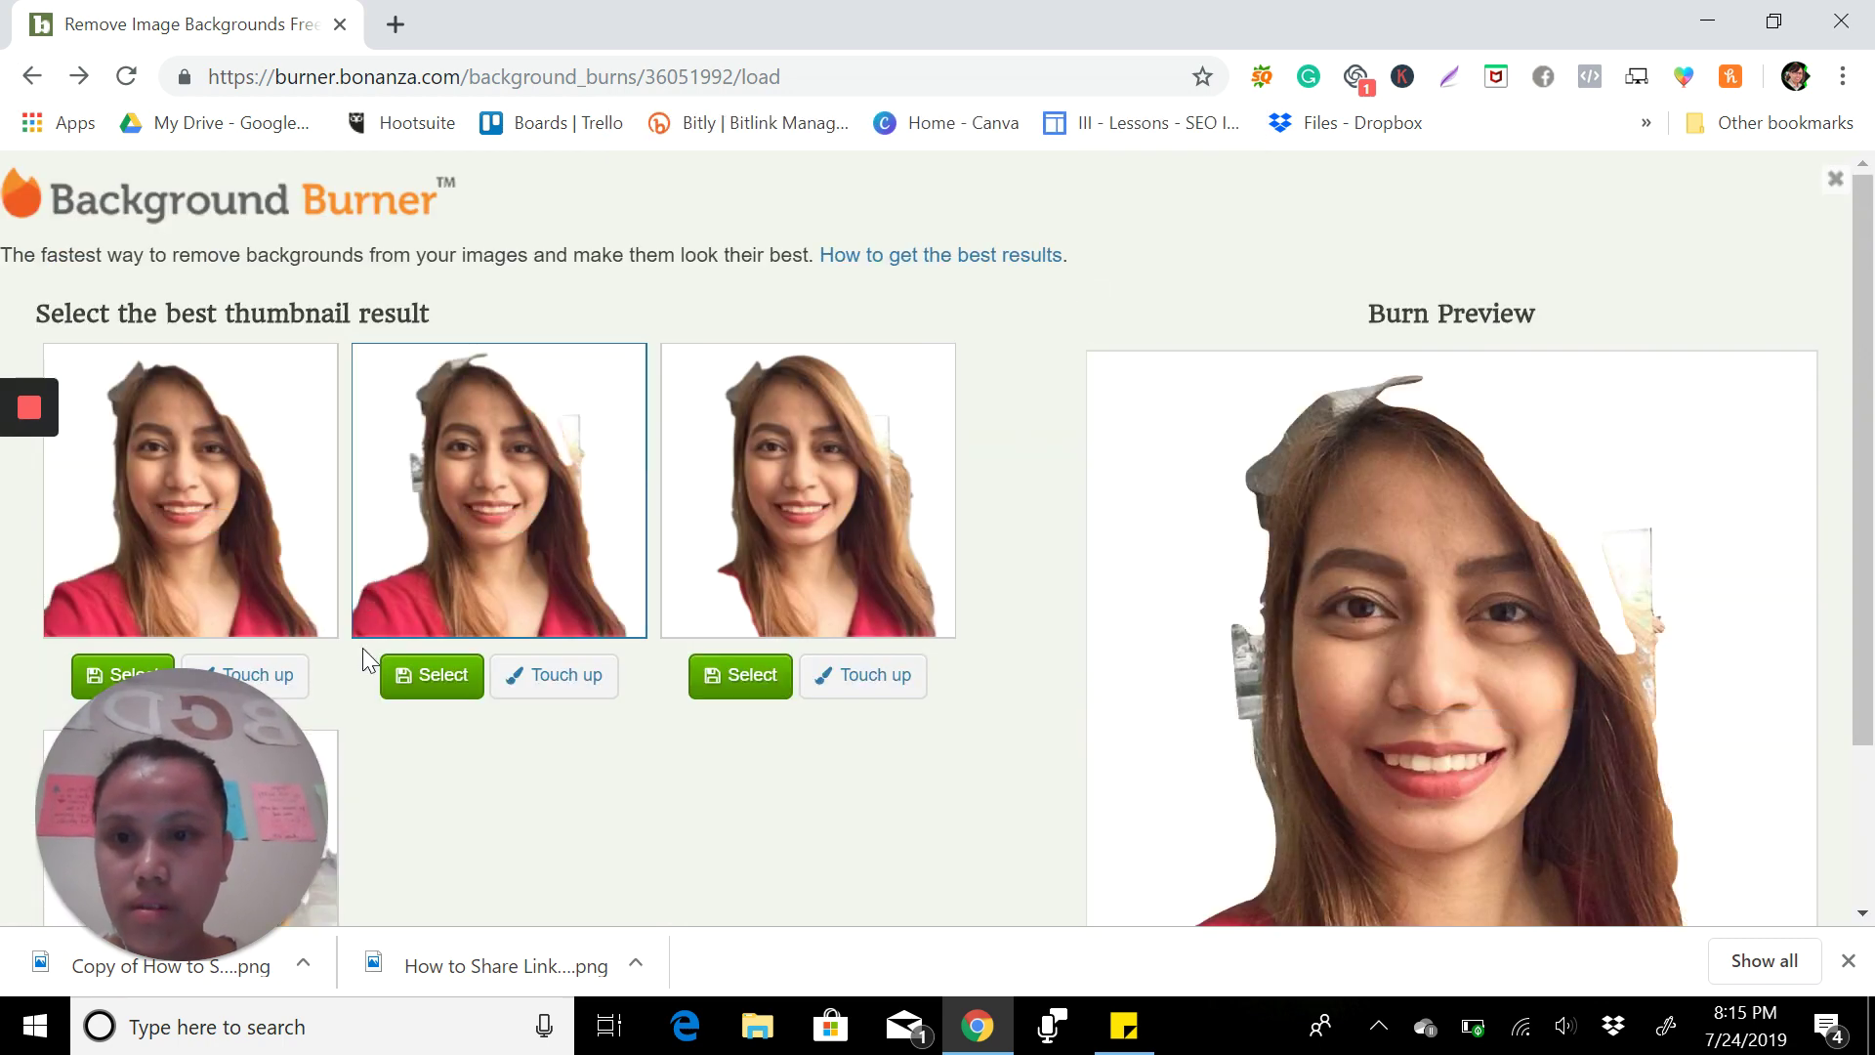
scroll(361, 647, "down", 2)
left_click(233, 611)
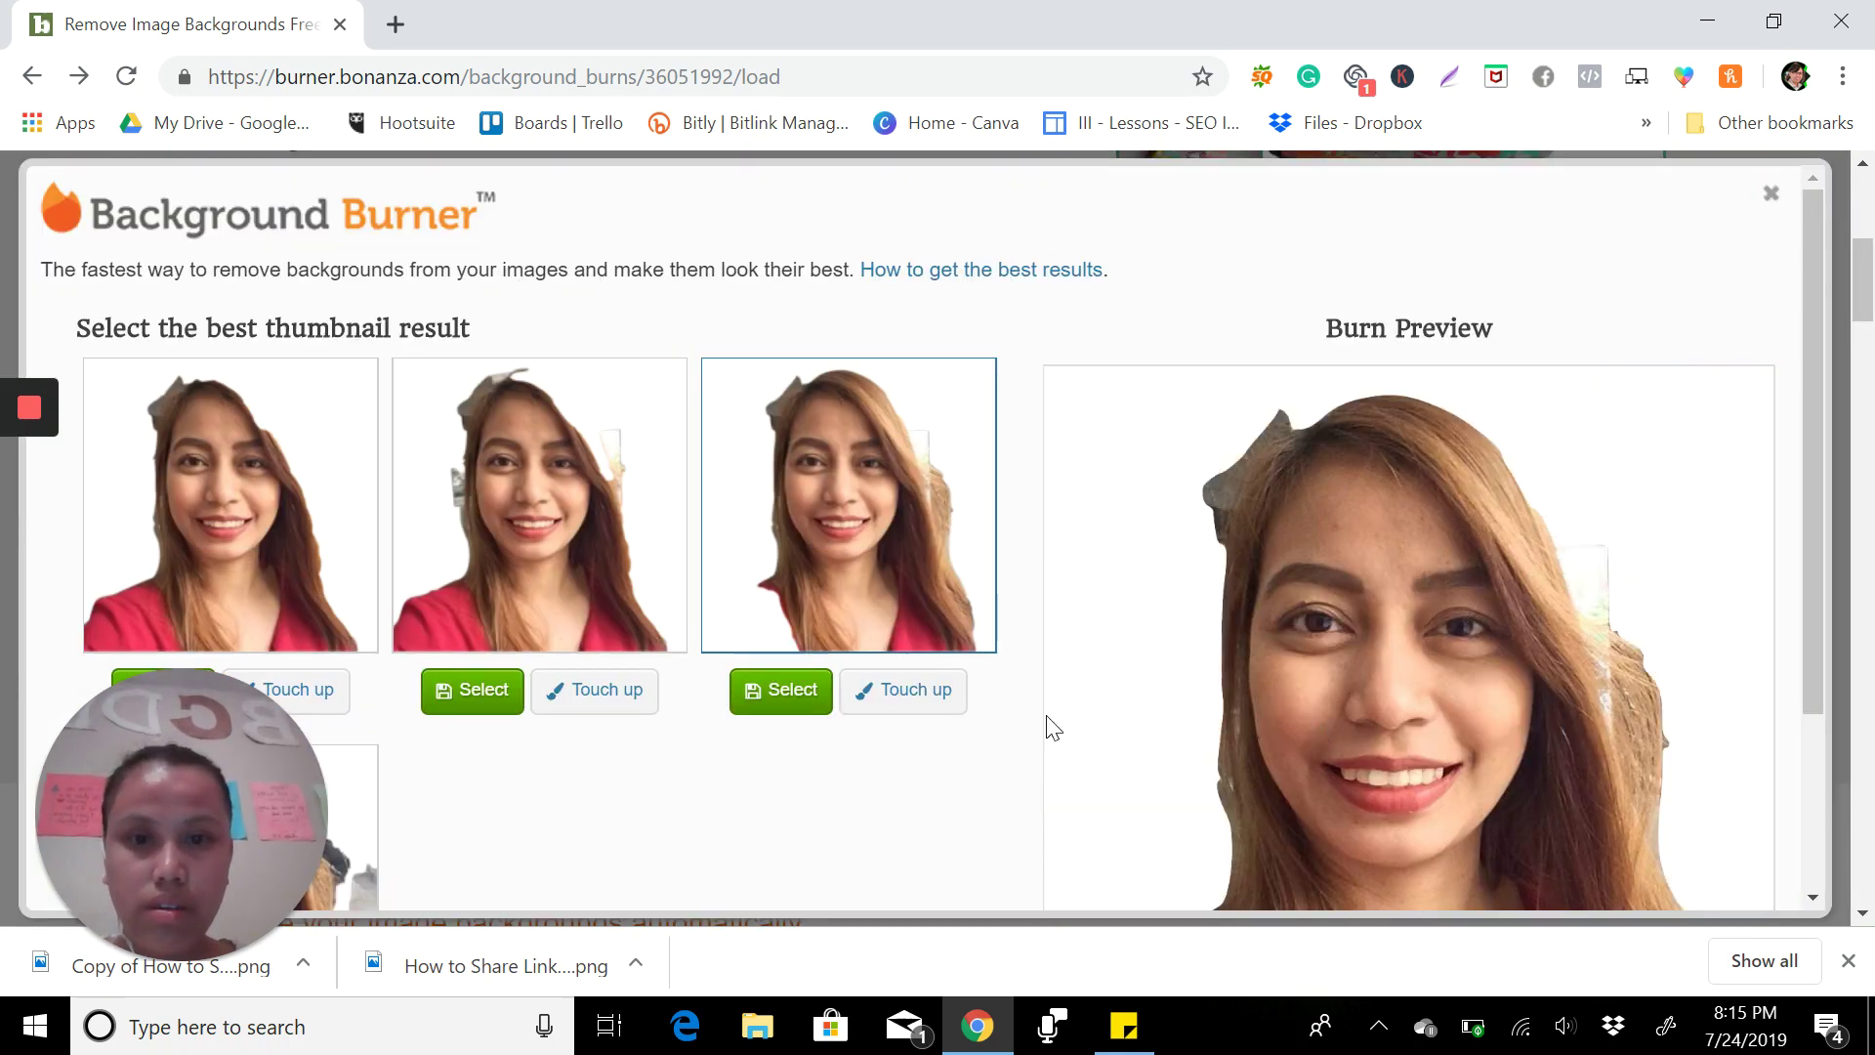
scroll(908, 730, "down", 2)
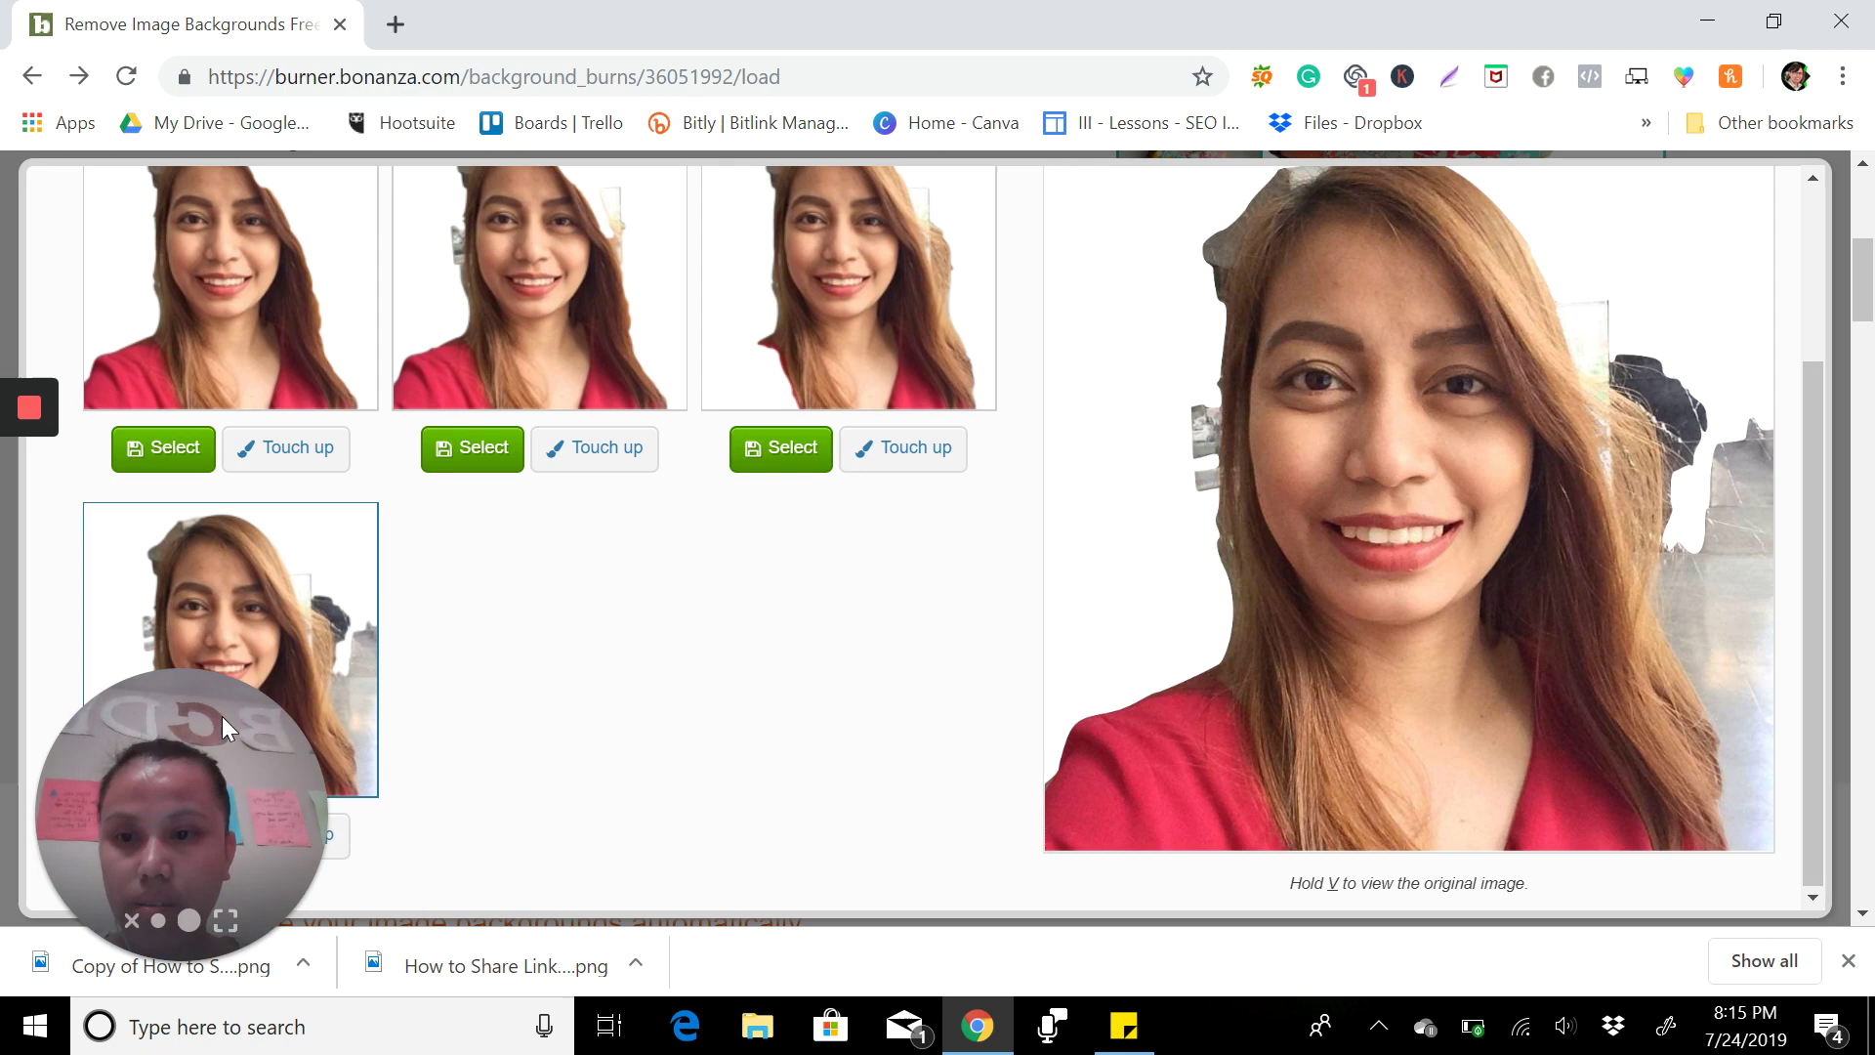
left_click_drag(221, 717, 250, 43)
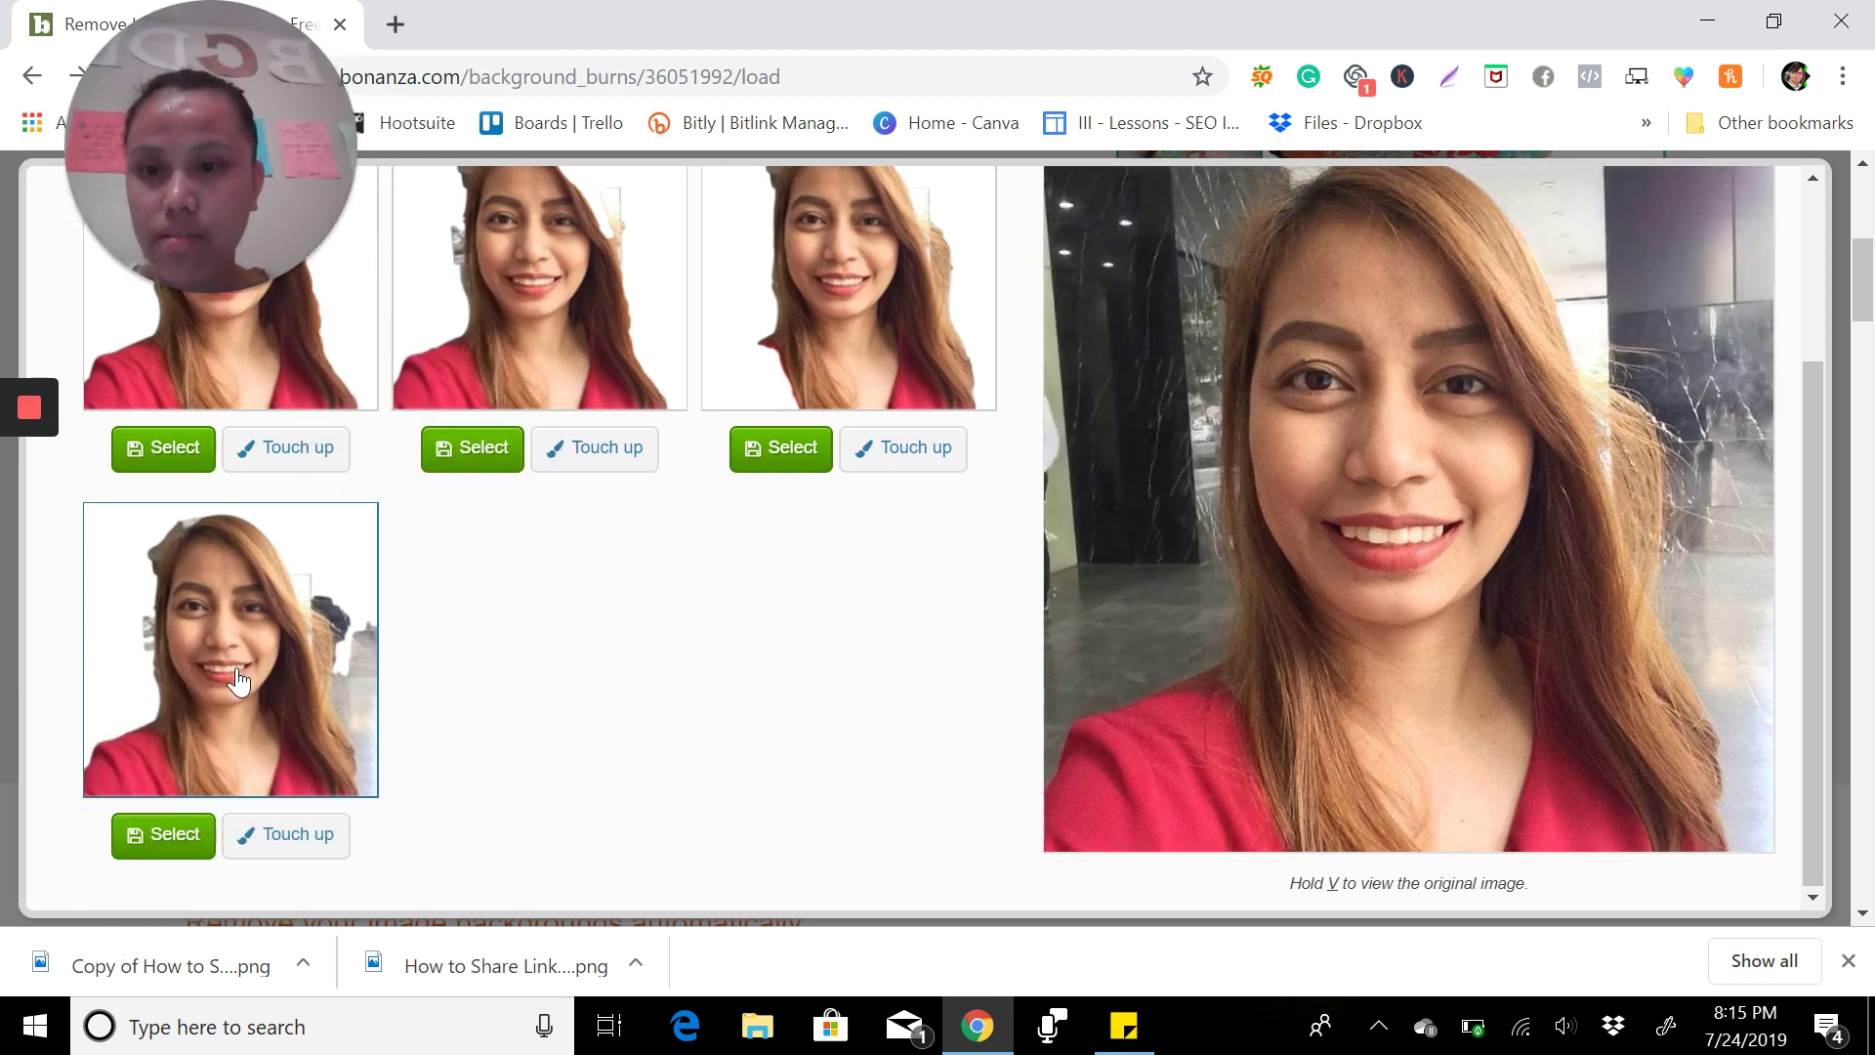
left_click(280, 835)
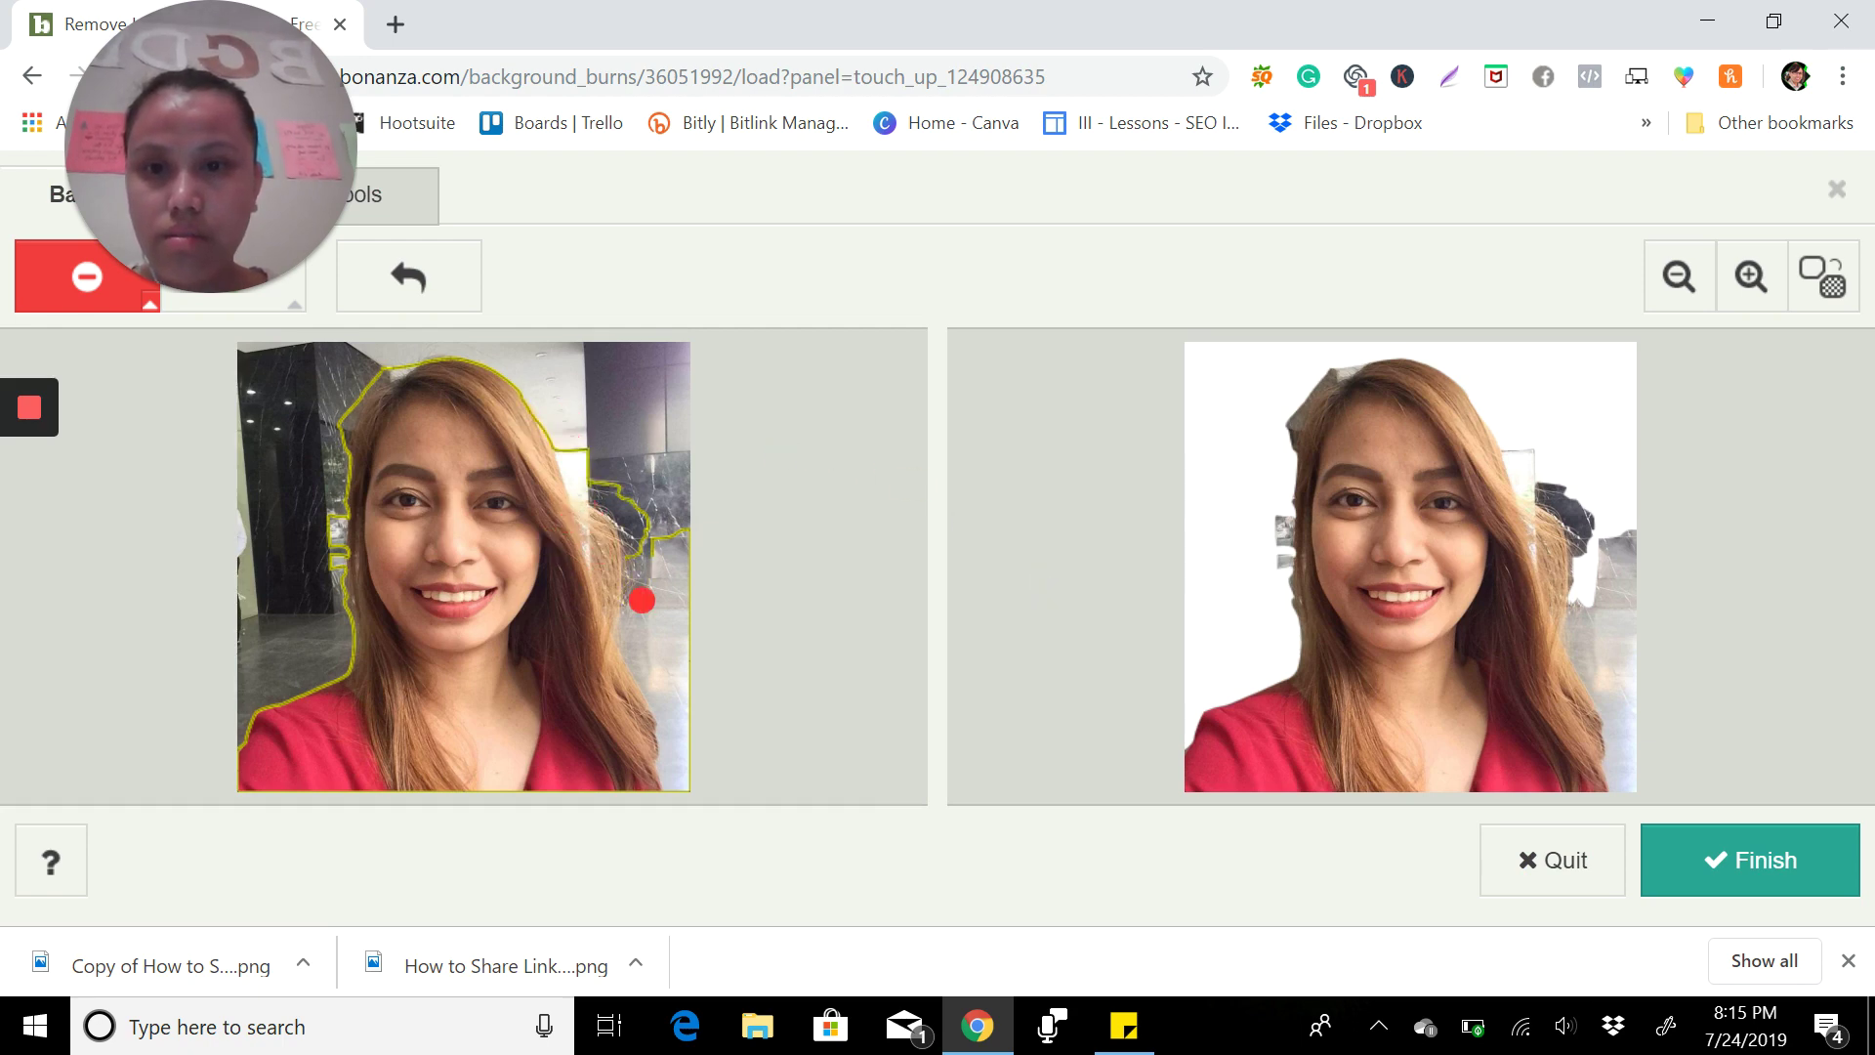
Zoomed in, mark the marble background right of her hair for removal, then zoom out
mouse_move(633, 582)
left_mouse_down()
mouse_move(605, 541)
mouse_move(634, 616)
mouse_move(601, 518)
mouse_move(622, 652)
left_mouse_up()
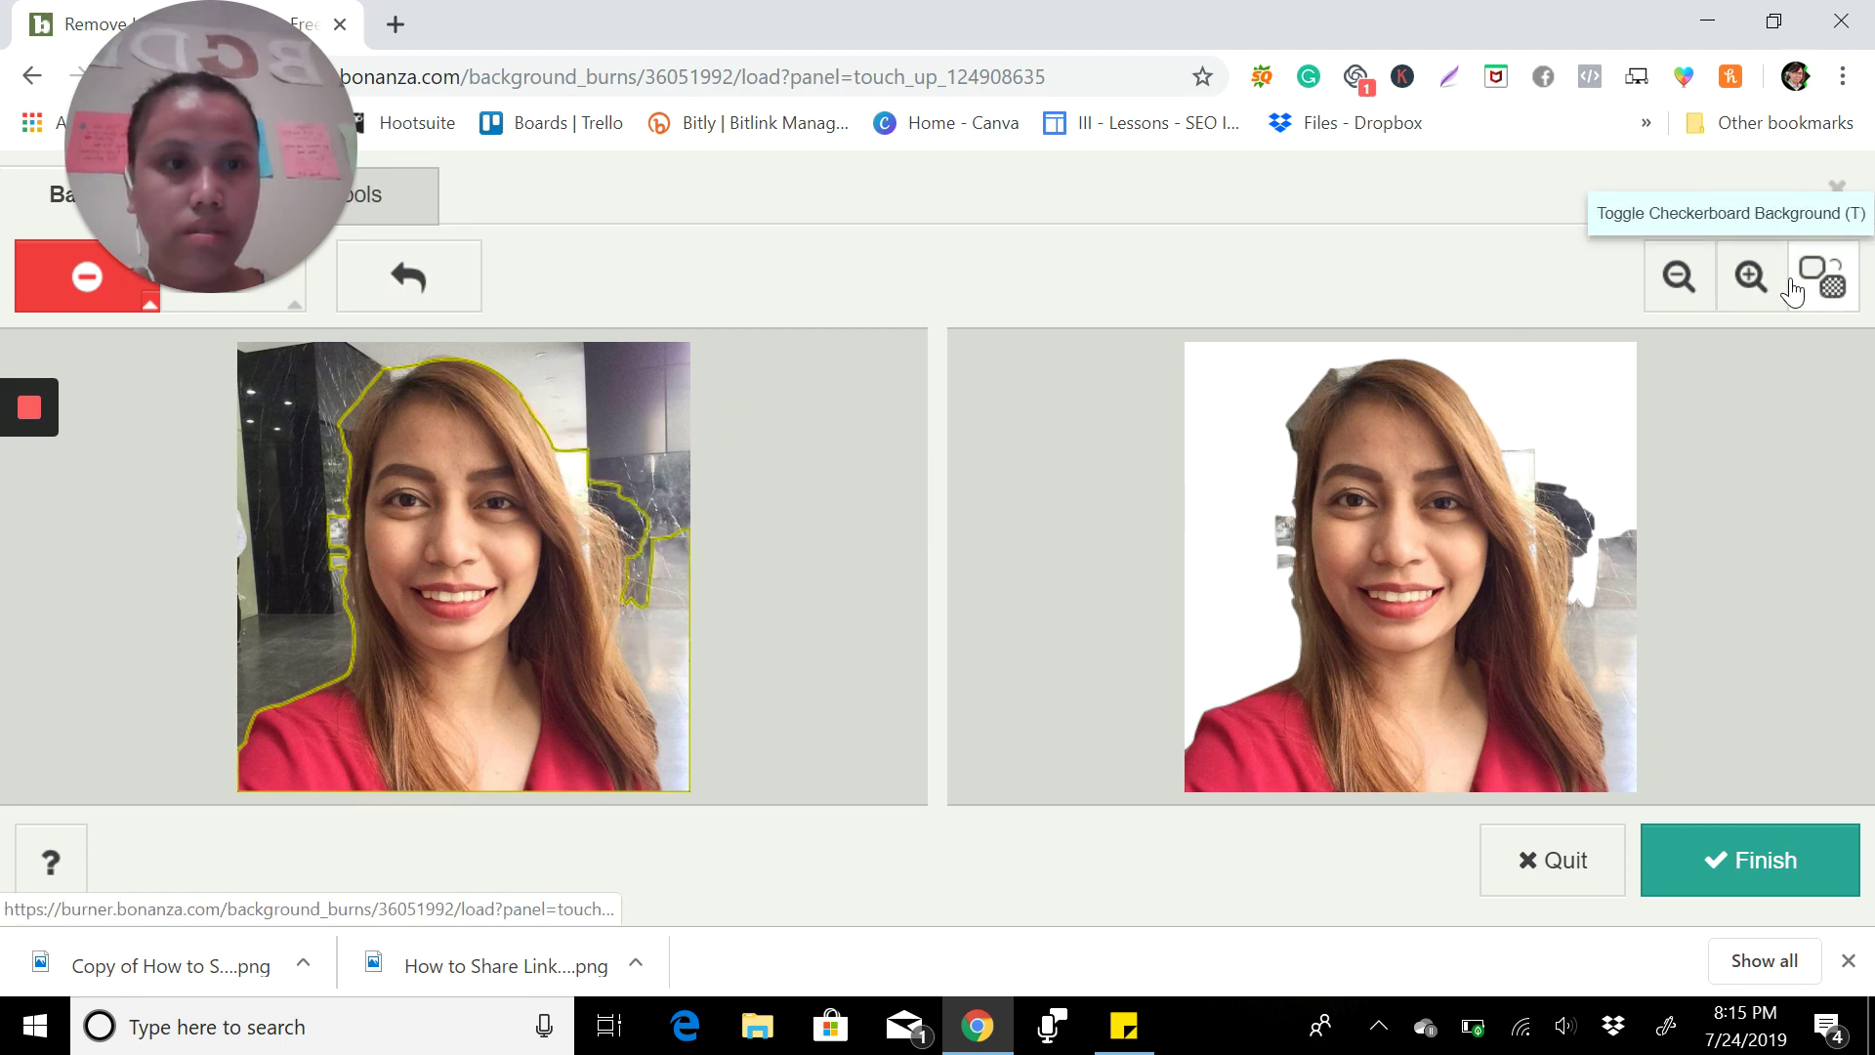
left_click(1733, 285)
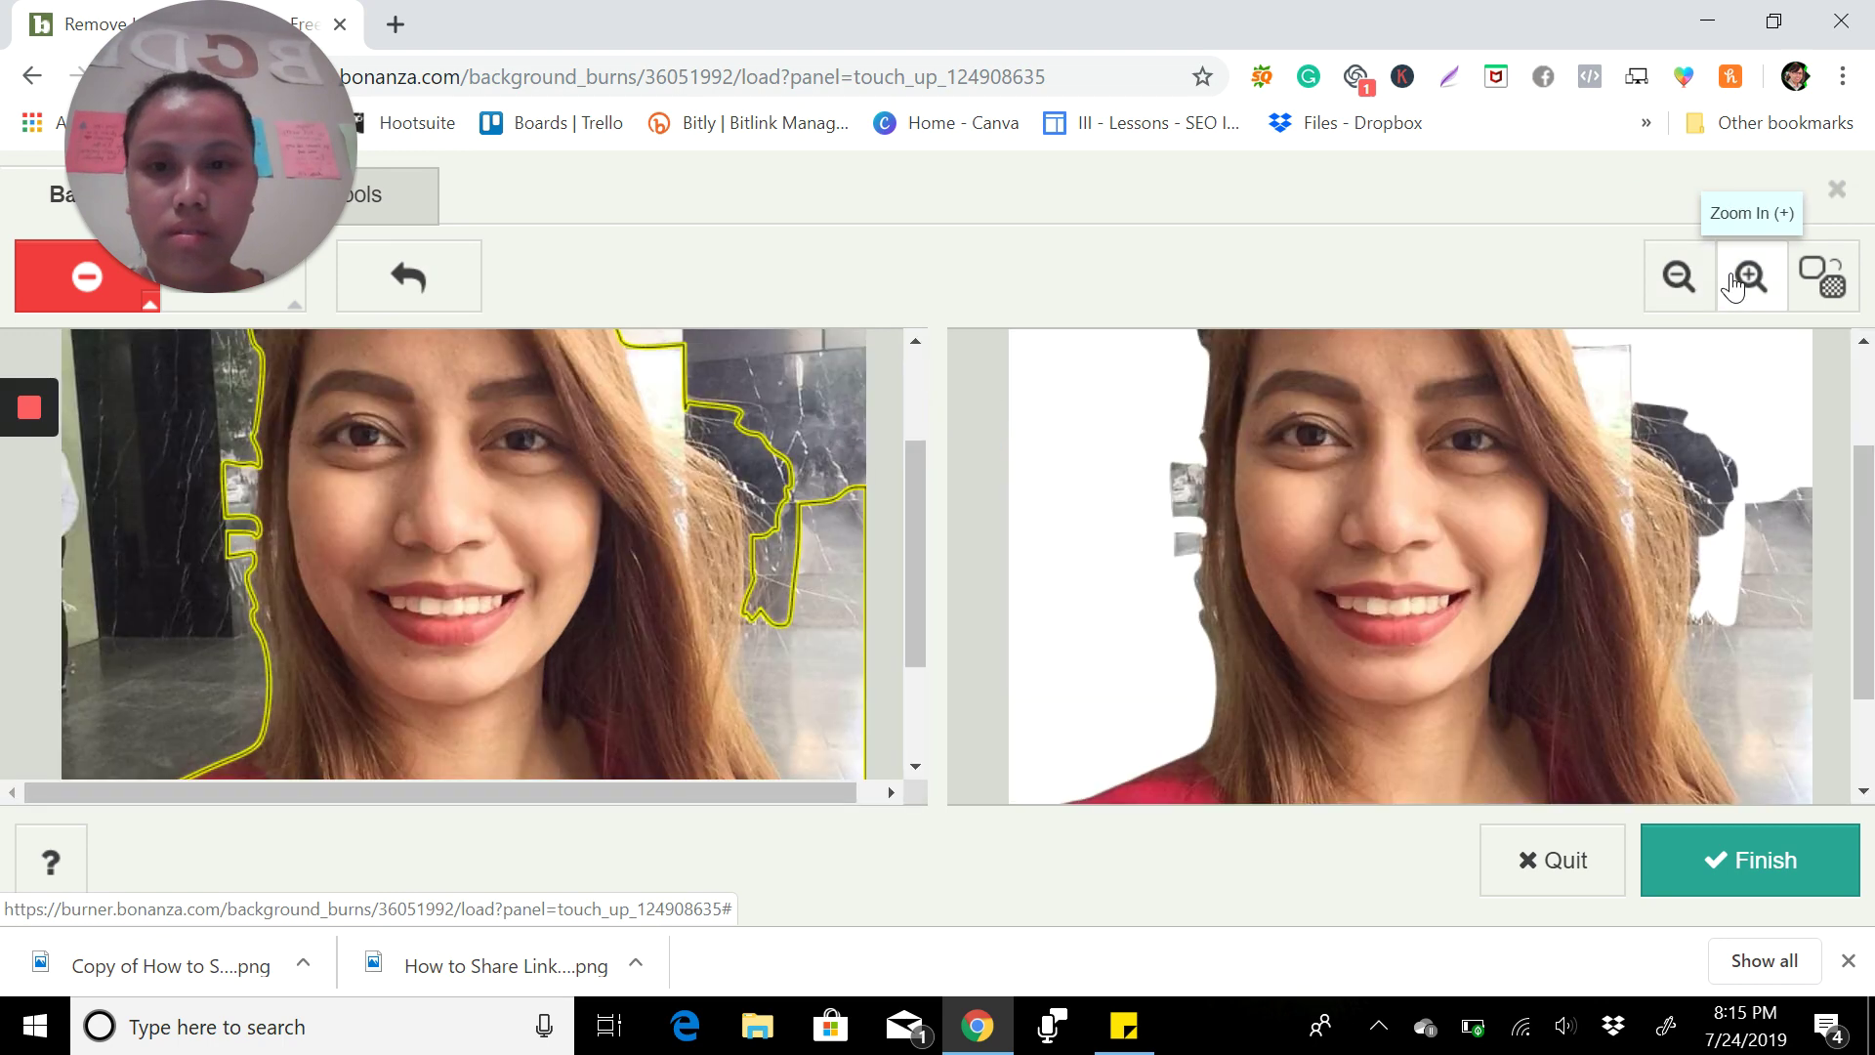
mouse_move(815, 598)
left_mouse_down()
mouse_move(773, 692)
mouse_move(809, 582)
left_mouse_up()
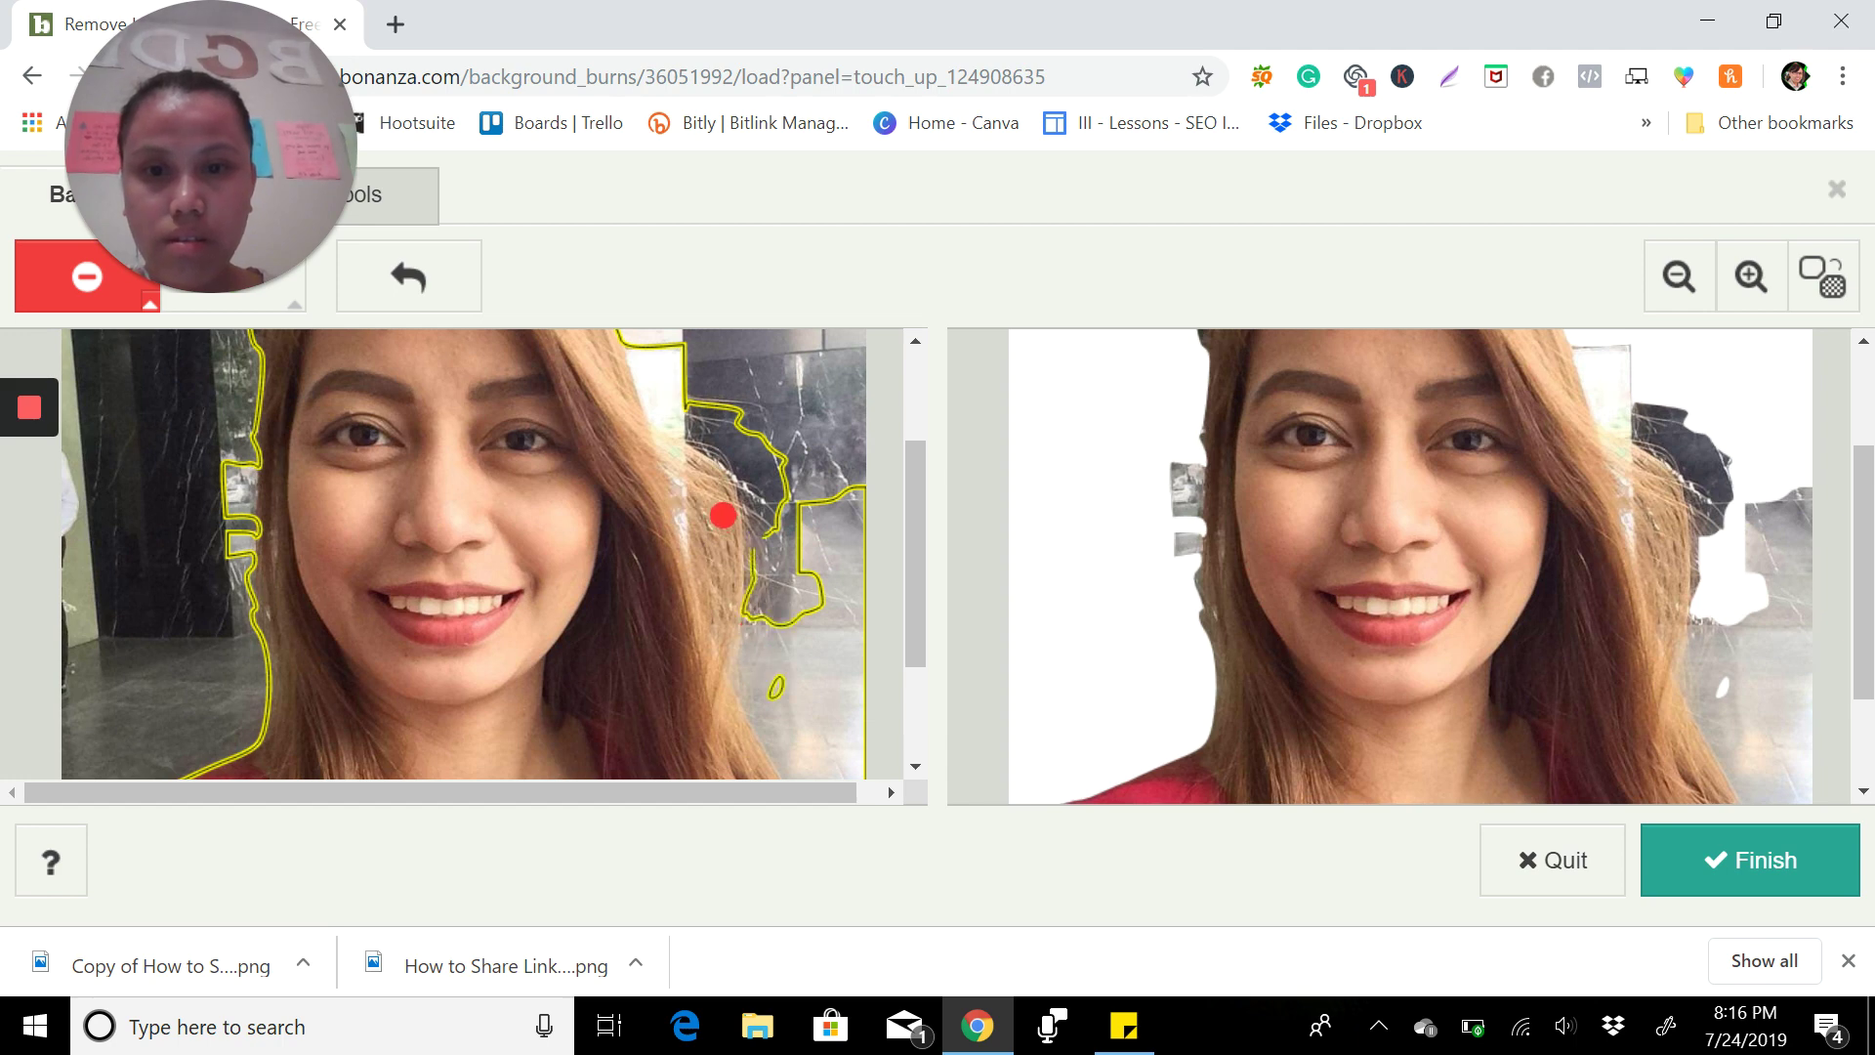
mouse_move(720, 512)
left_mouse_down()
mouse_move(751, 632)
mouse_move(664, 450)
left_mouse_up()
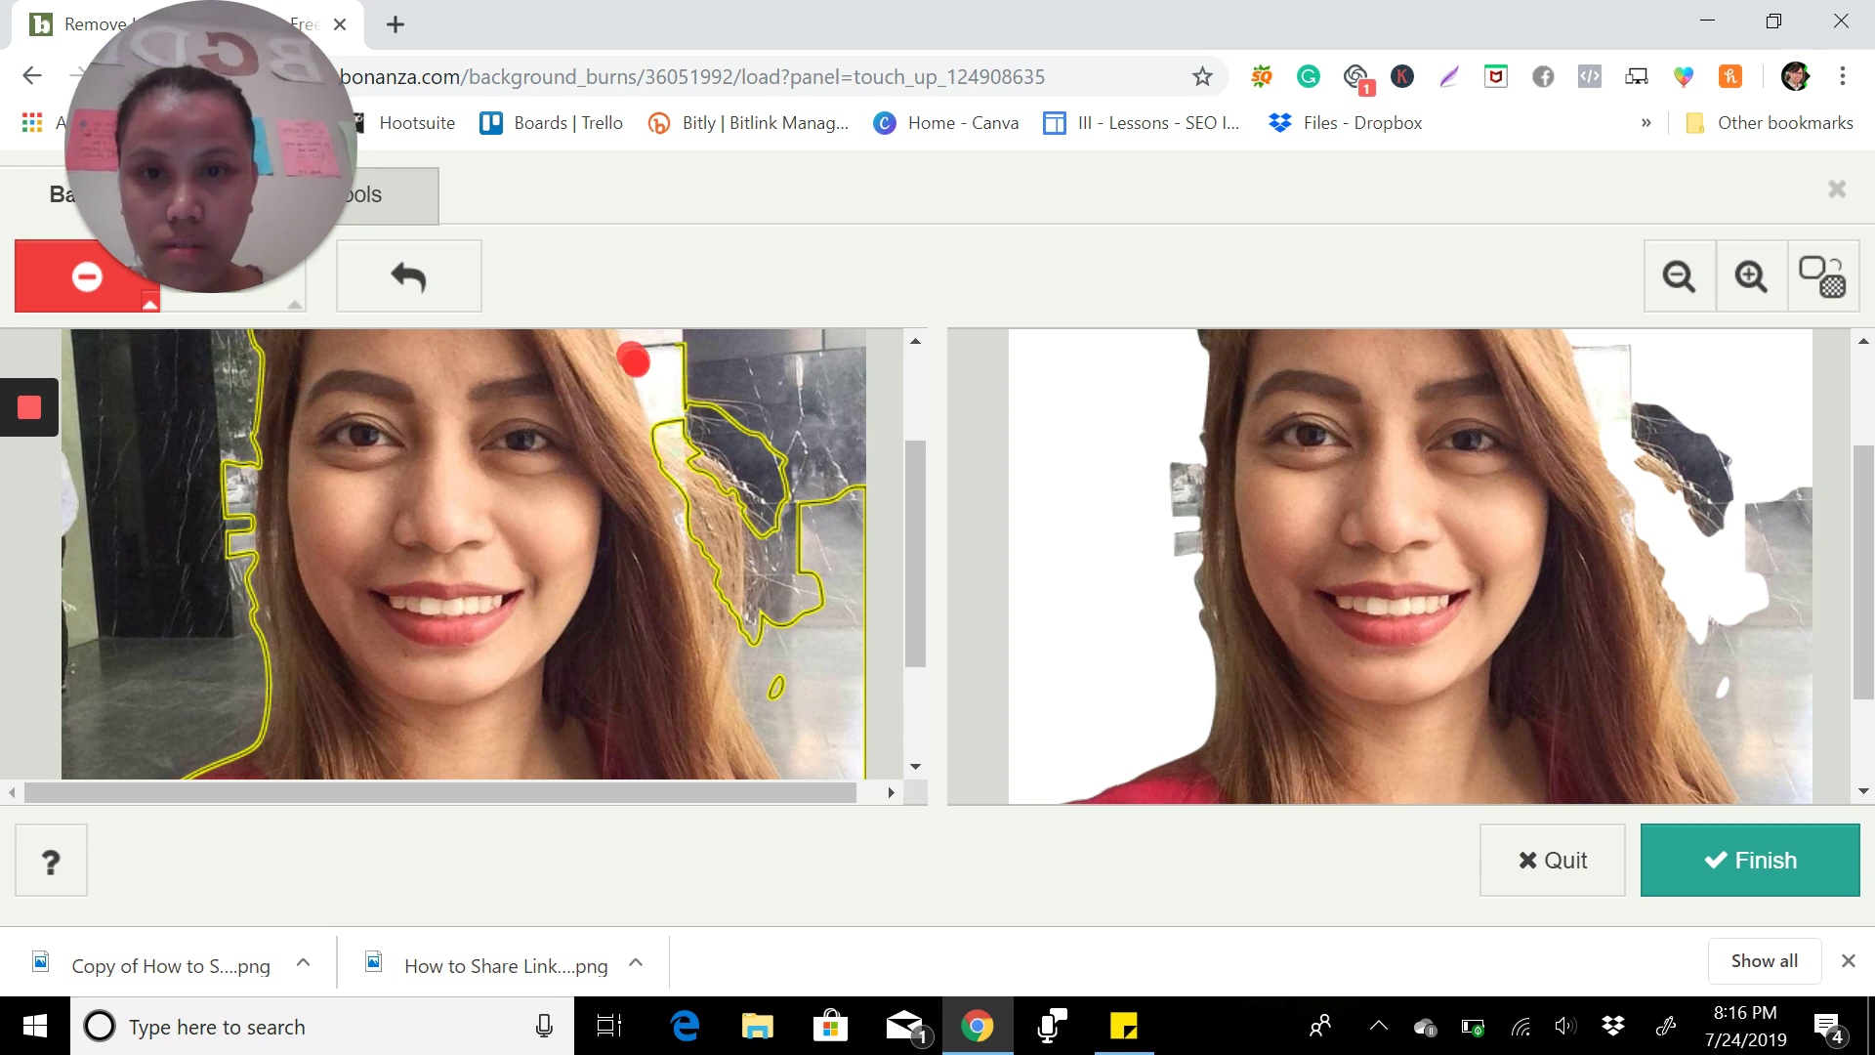
left_click_drag(633, 360, 793, 793)
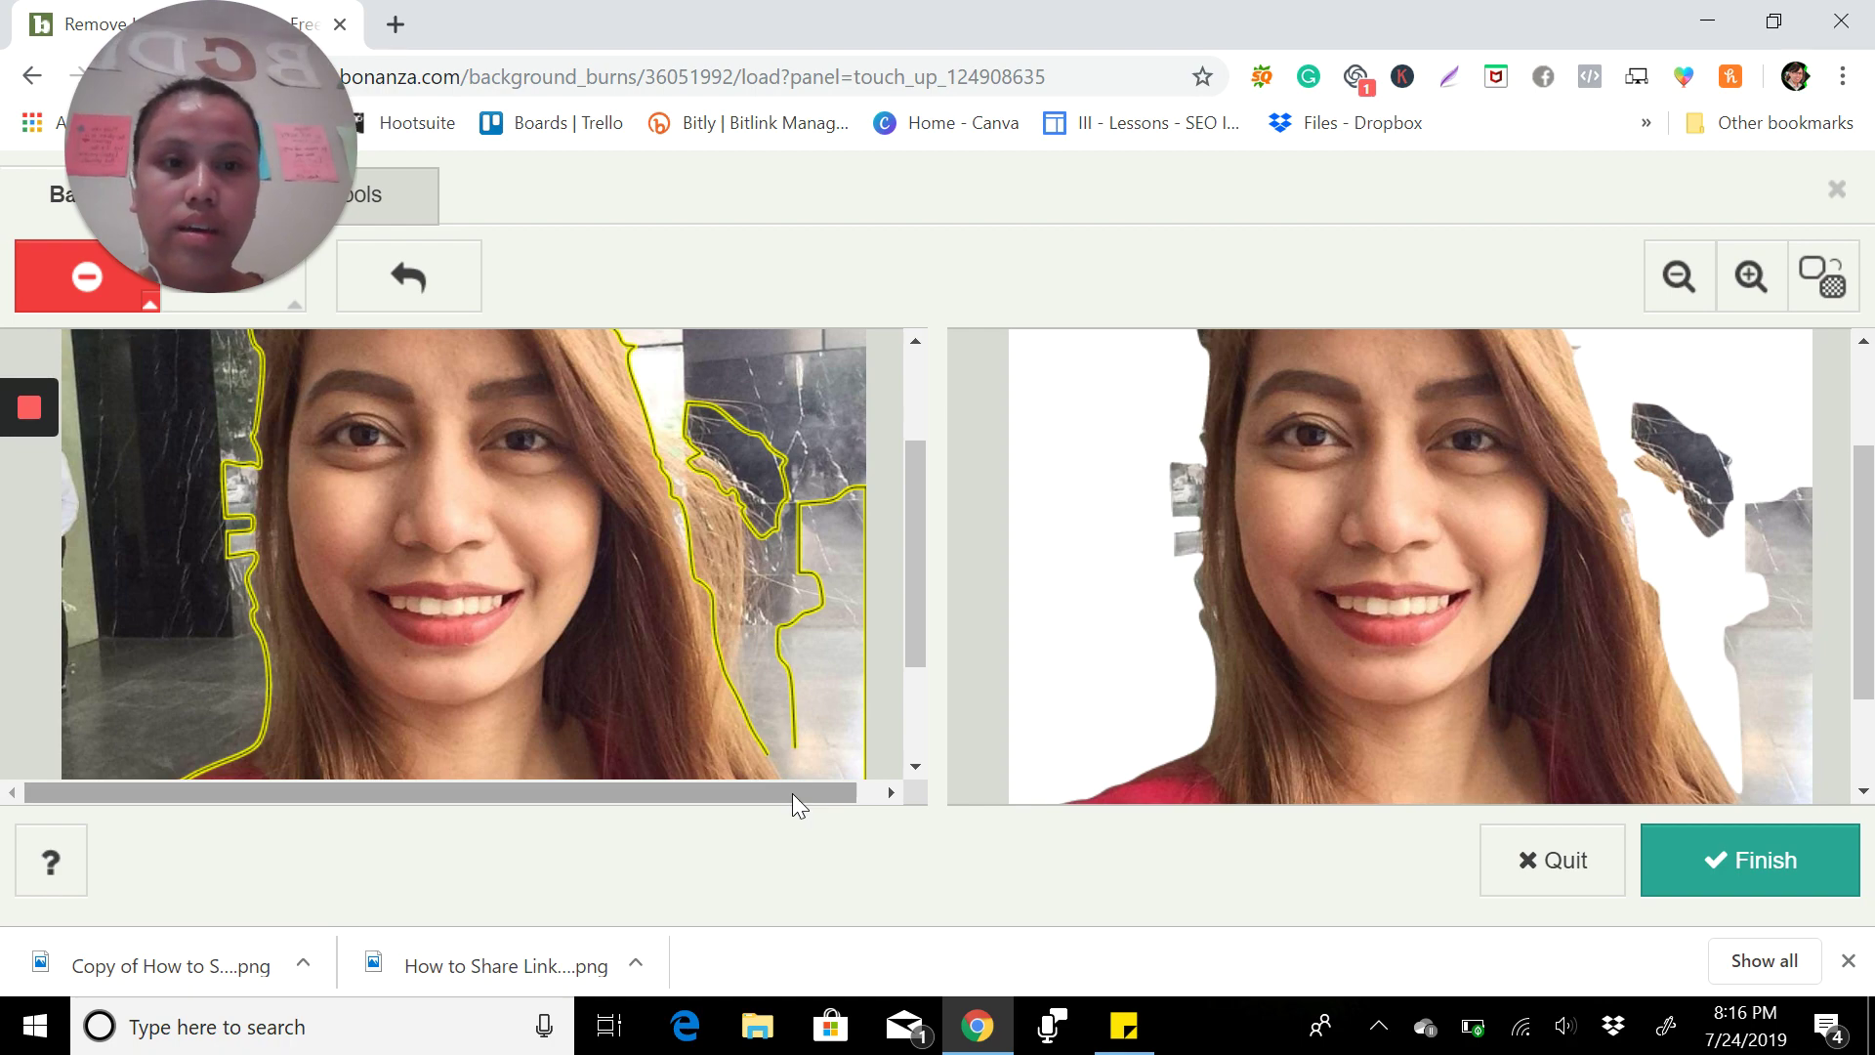
left_click(1674, 285)
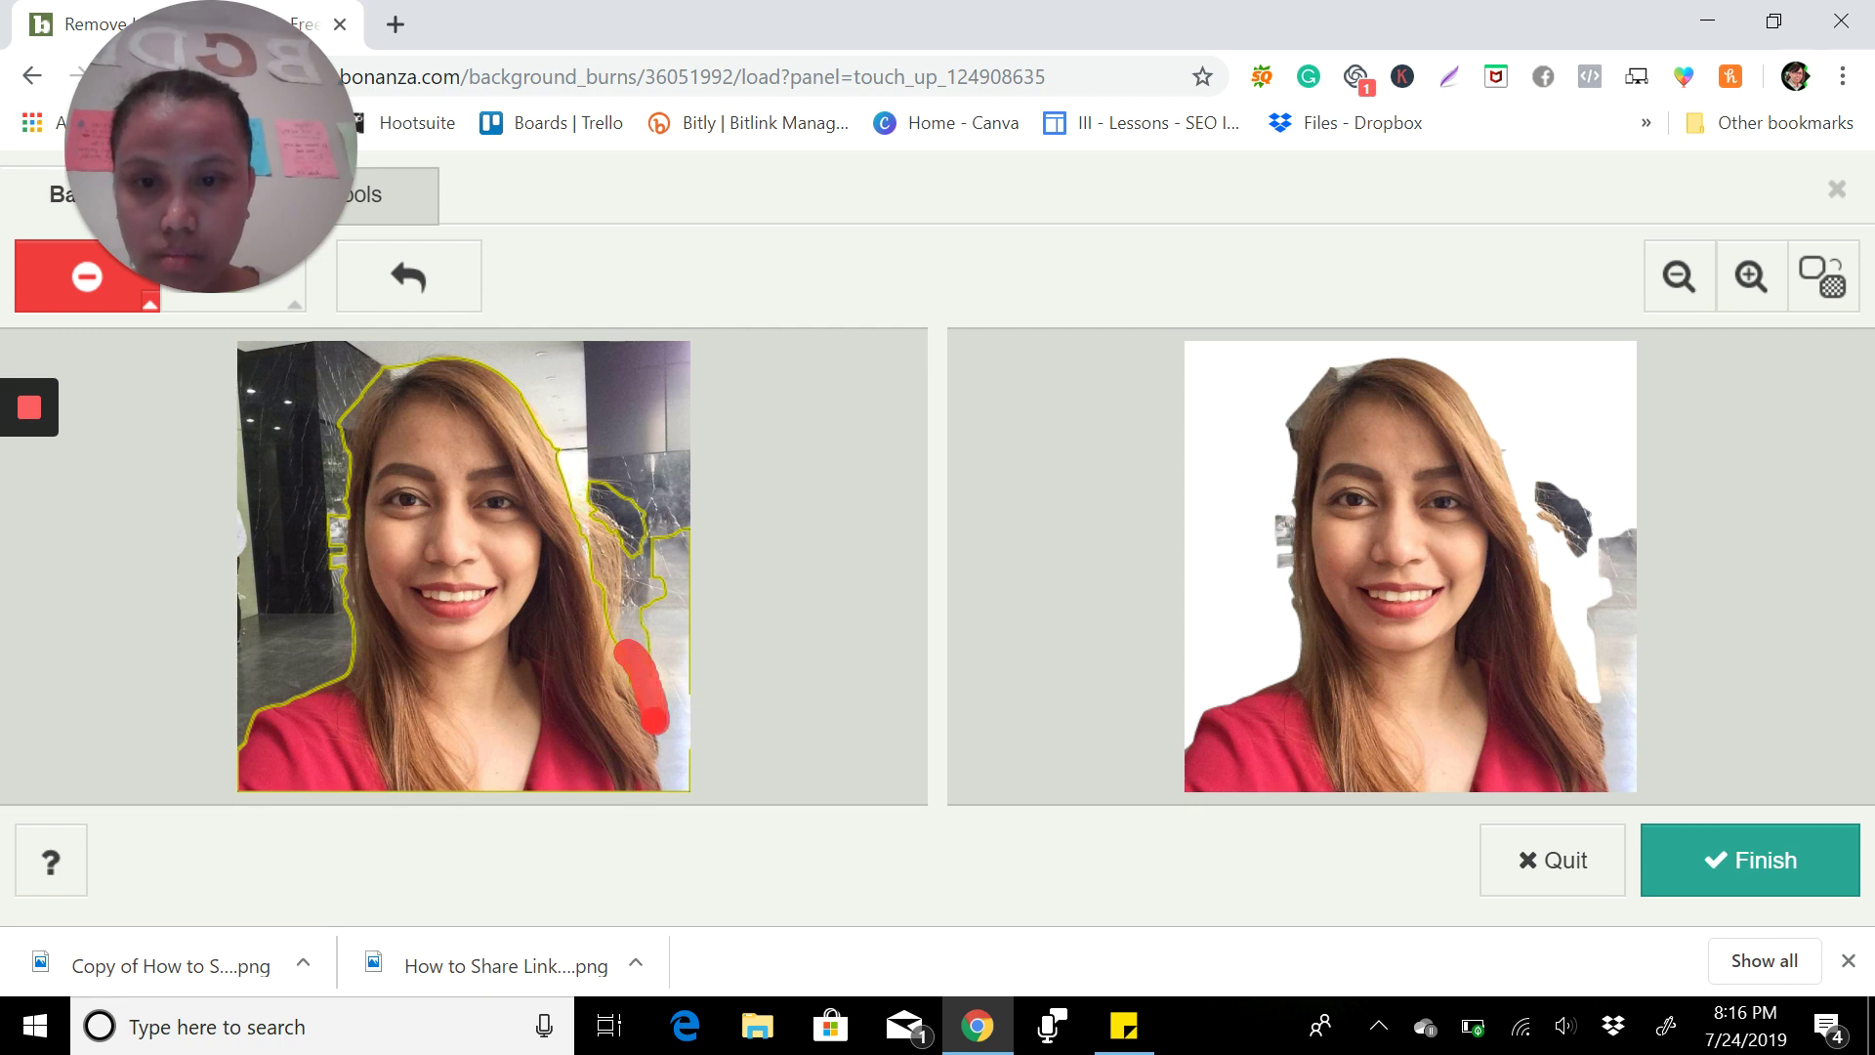
Clear leftover background and the dark patch along the right edge beside her hair
left_click_drag(663, 735, 671, 789)
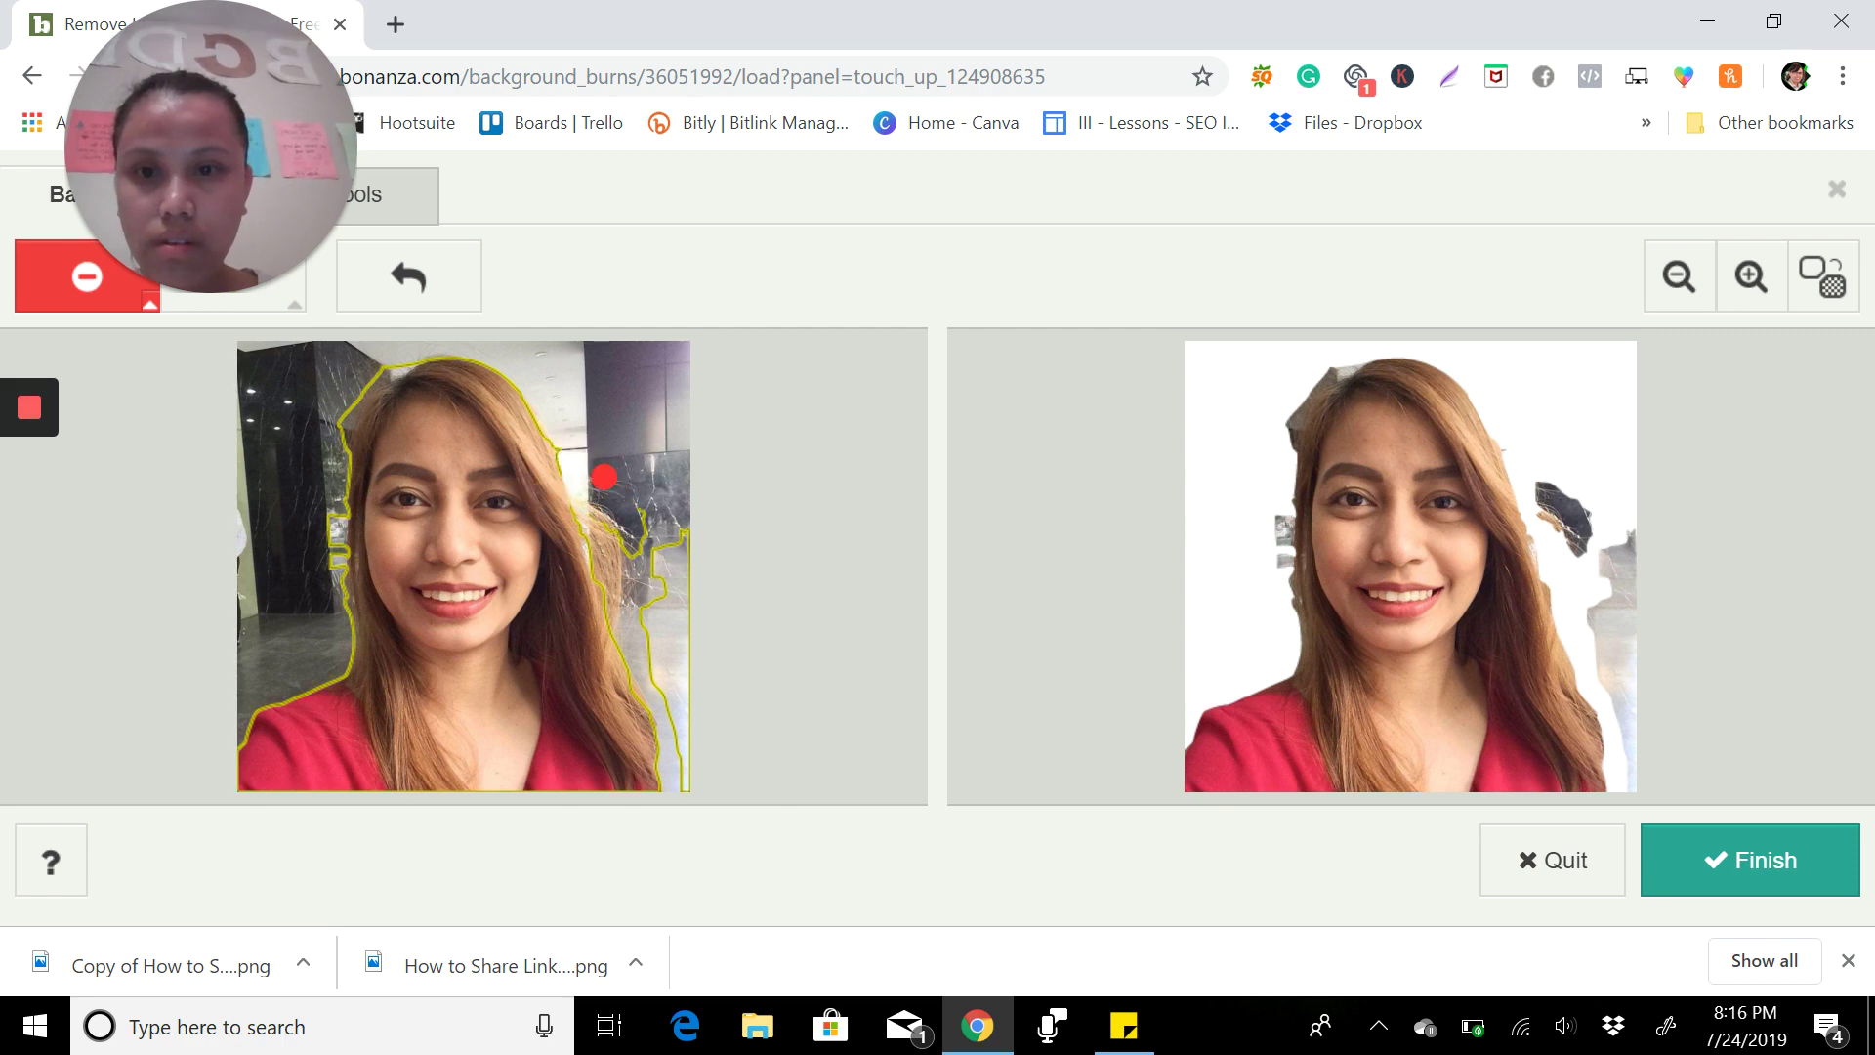
mouse_move(606, 496)
left_mouse_down()
mouse_move(641, 595)
mouse_move(638, 459)
mouse_move(662, 524)
mouse_move(640, 485)
left_mouse_up()
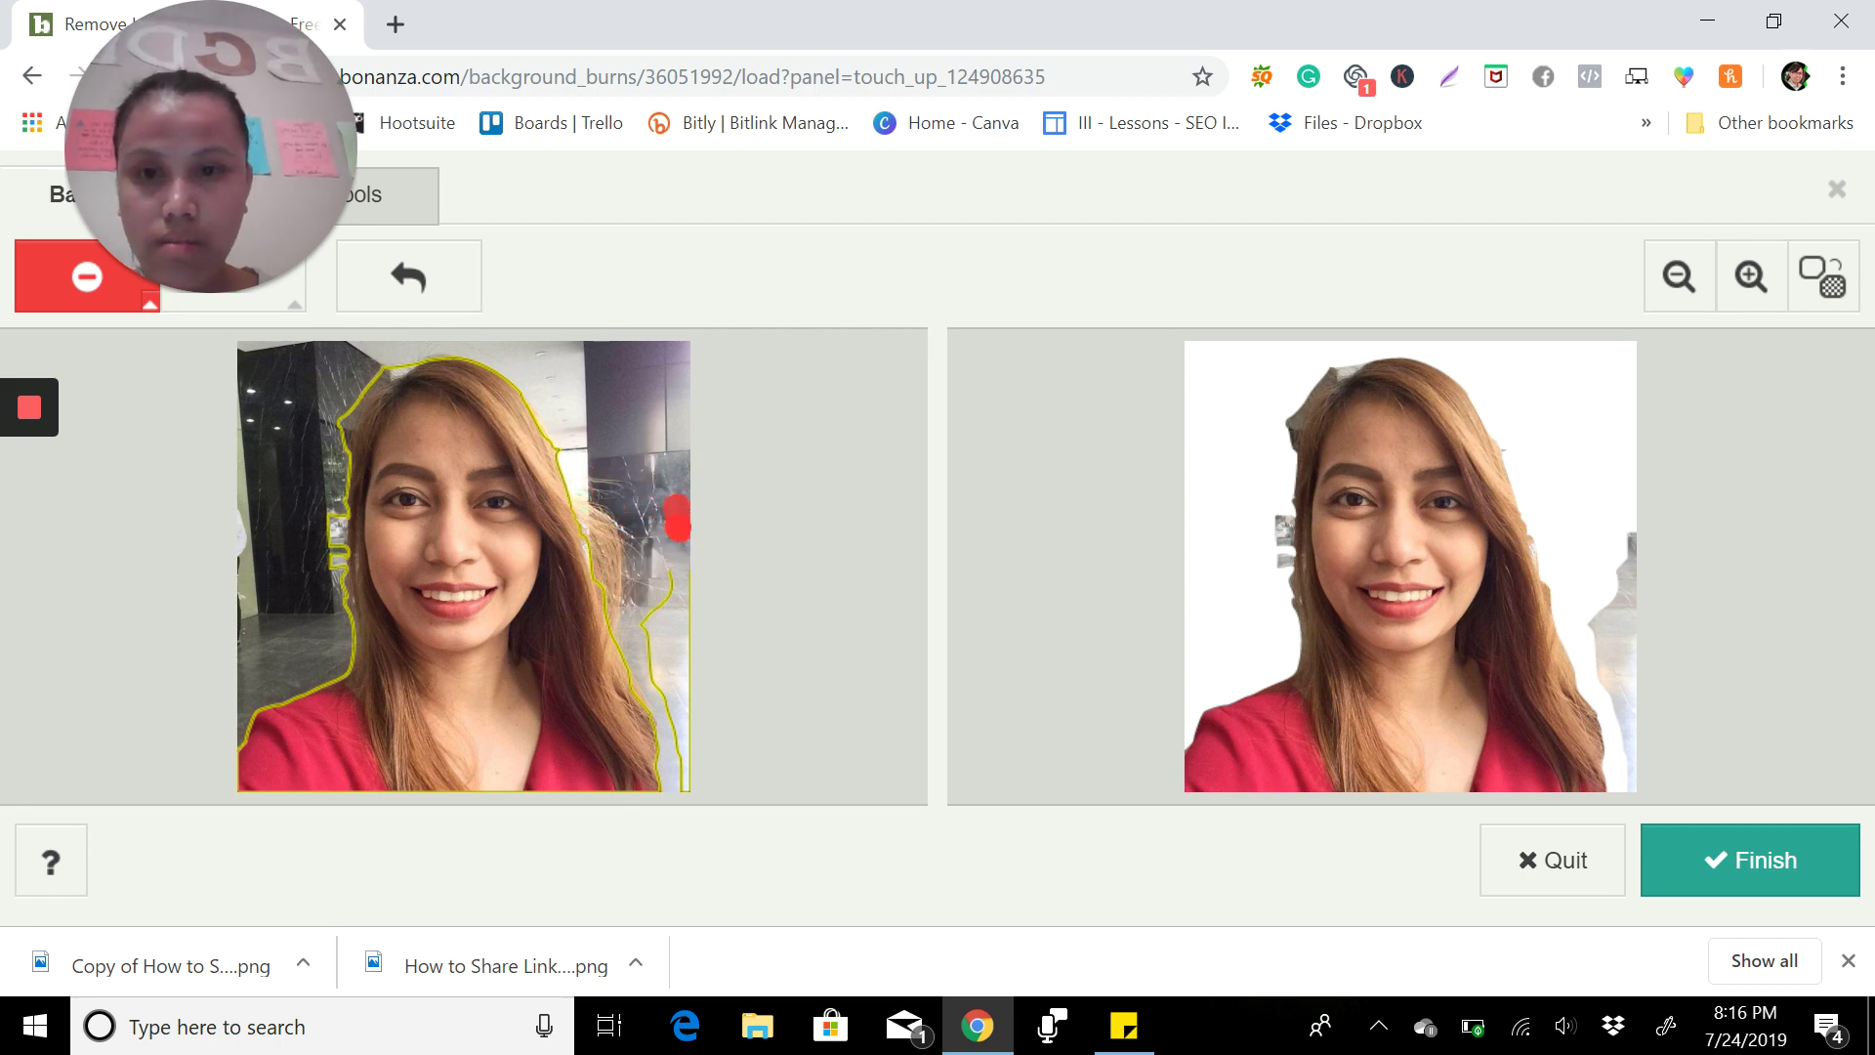
left_click_drag(677, 527, 662, 807)
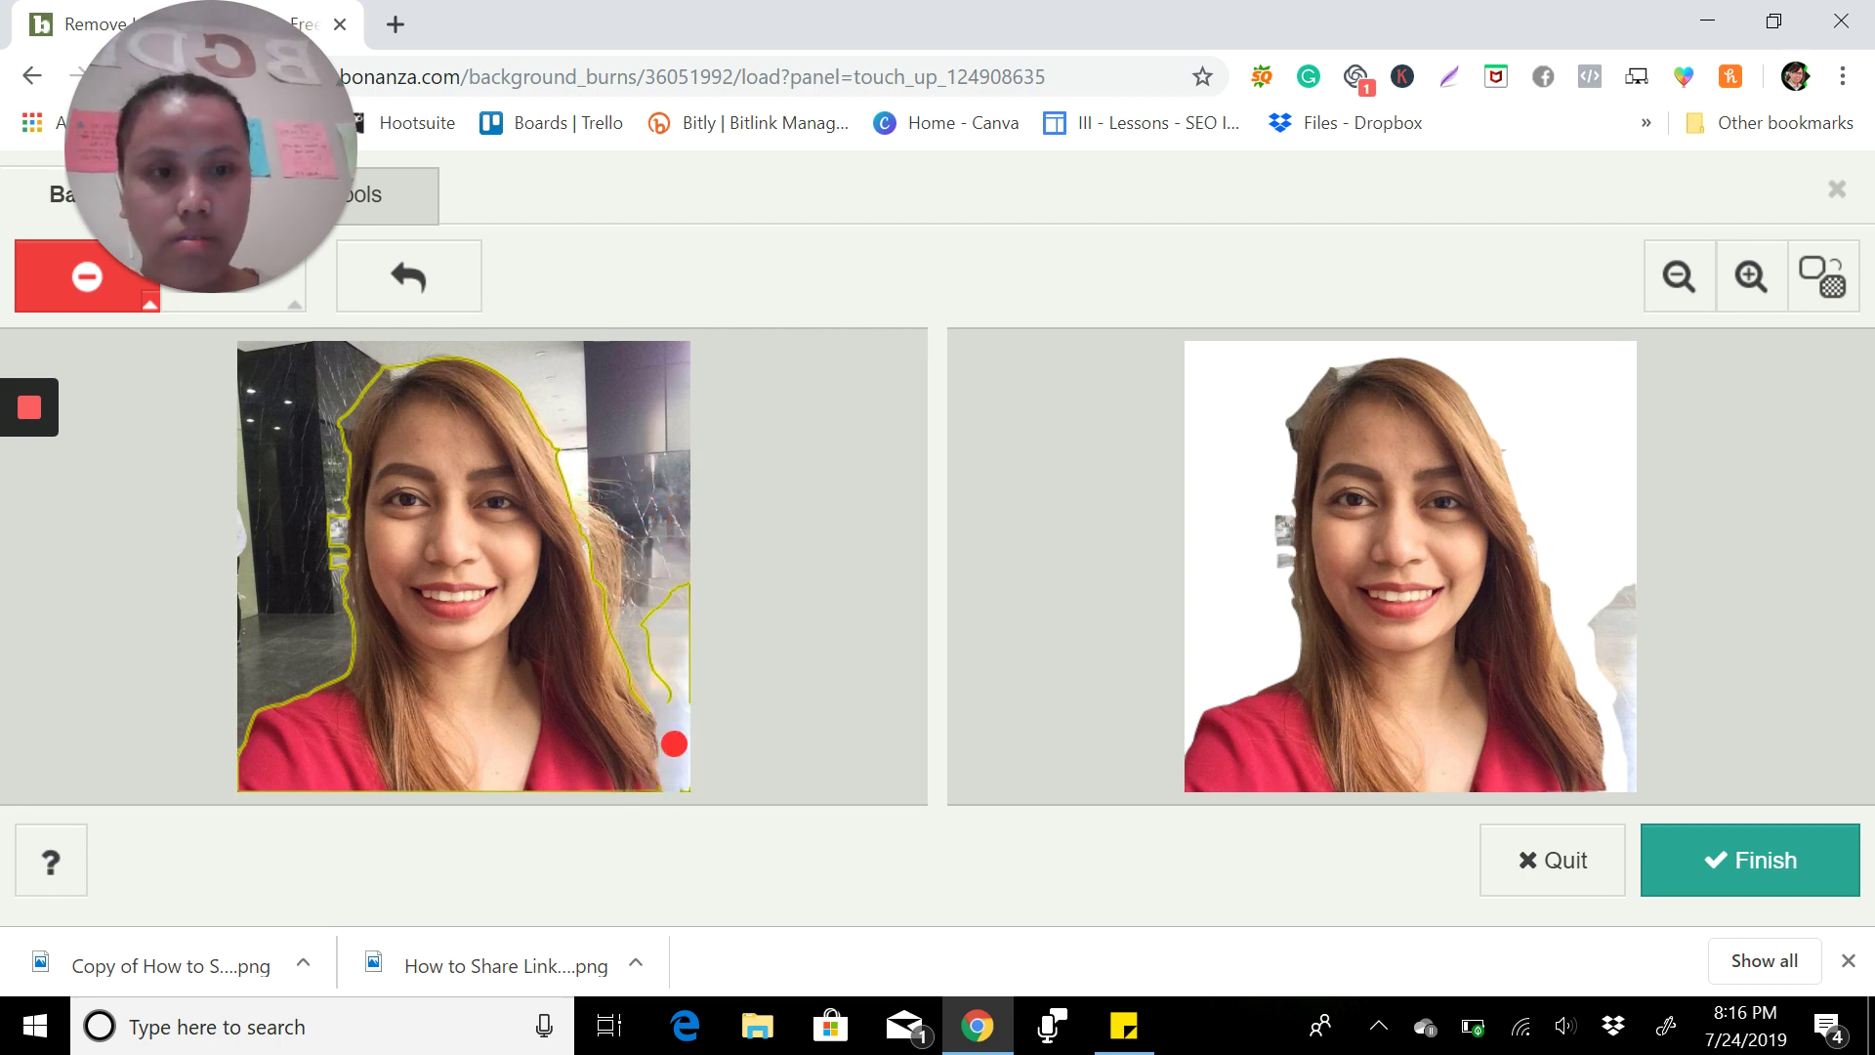
mouse_move(674, 744)
left_mouse_down()
mouse_move(662, 611)
mouse_move(676, 784)
mouse_move(684, 730)
left_mouse_up()
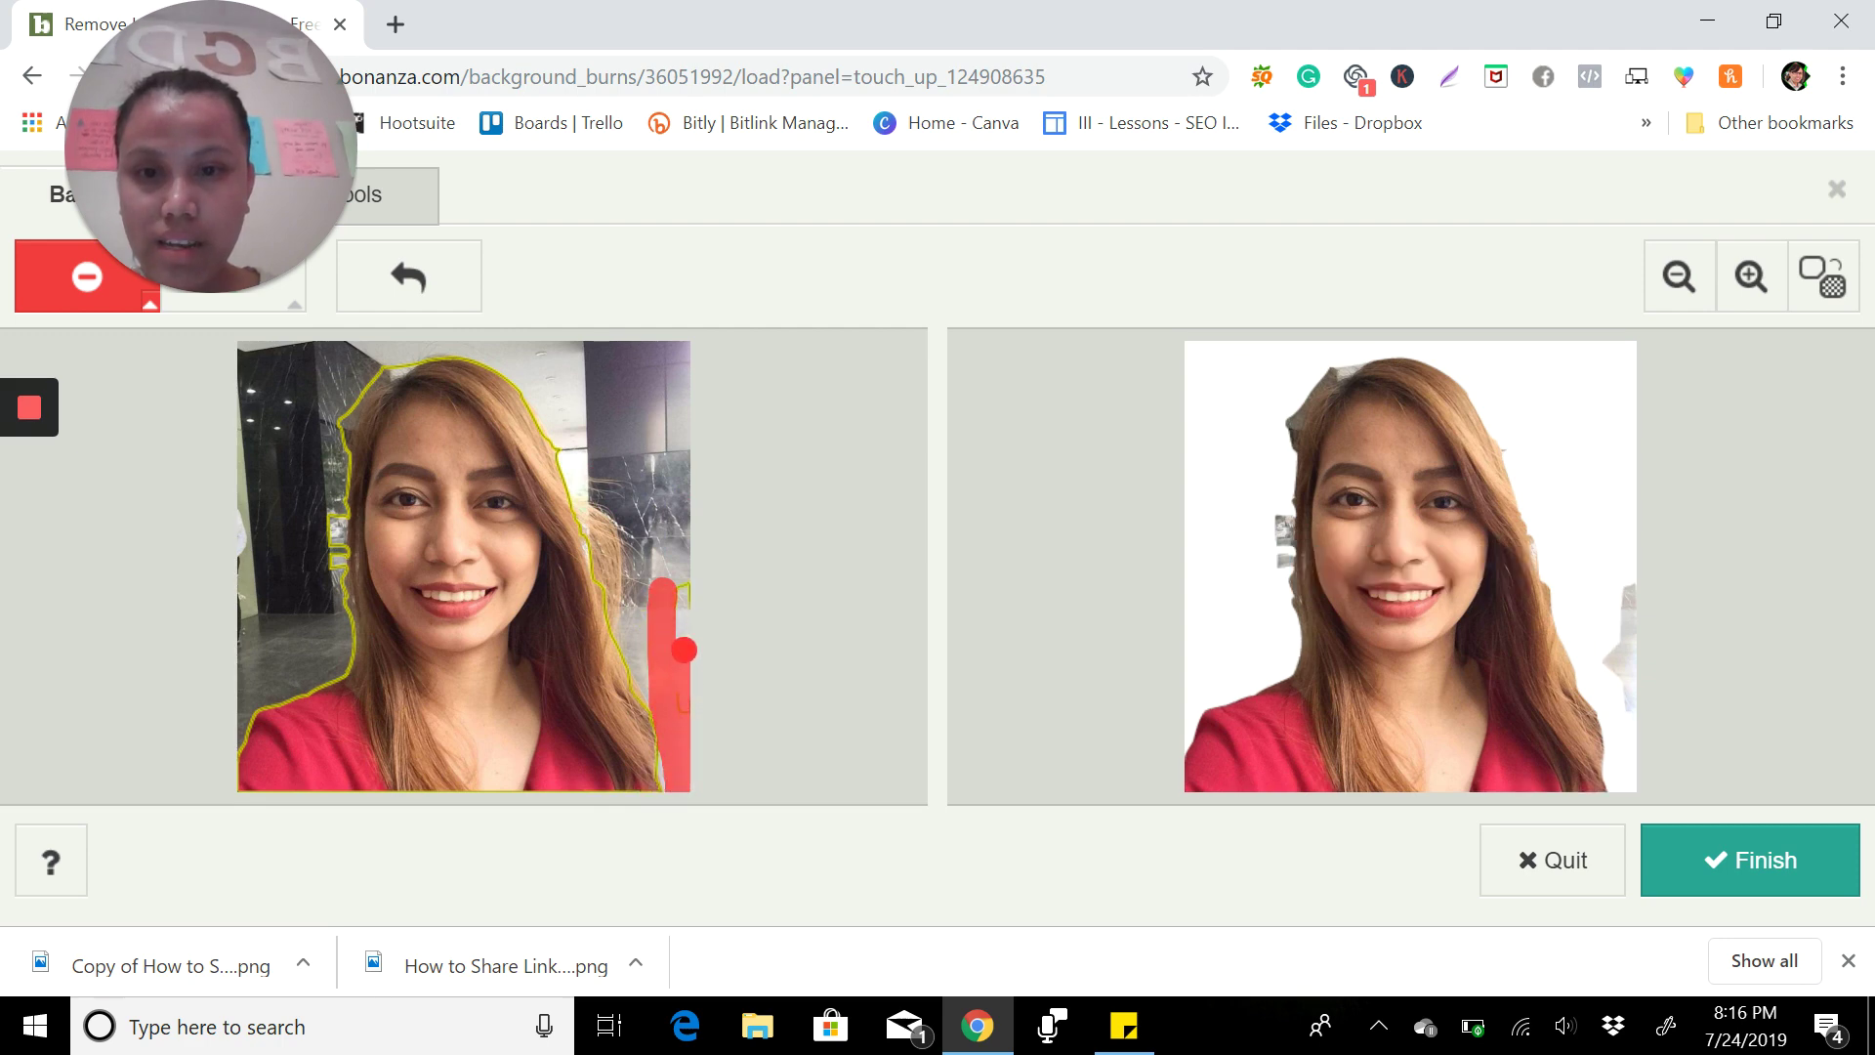
left_click_drag(683, 649, 683, 562)
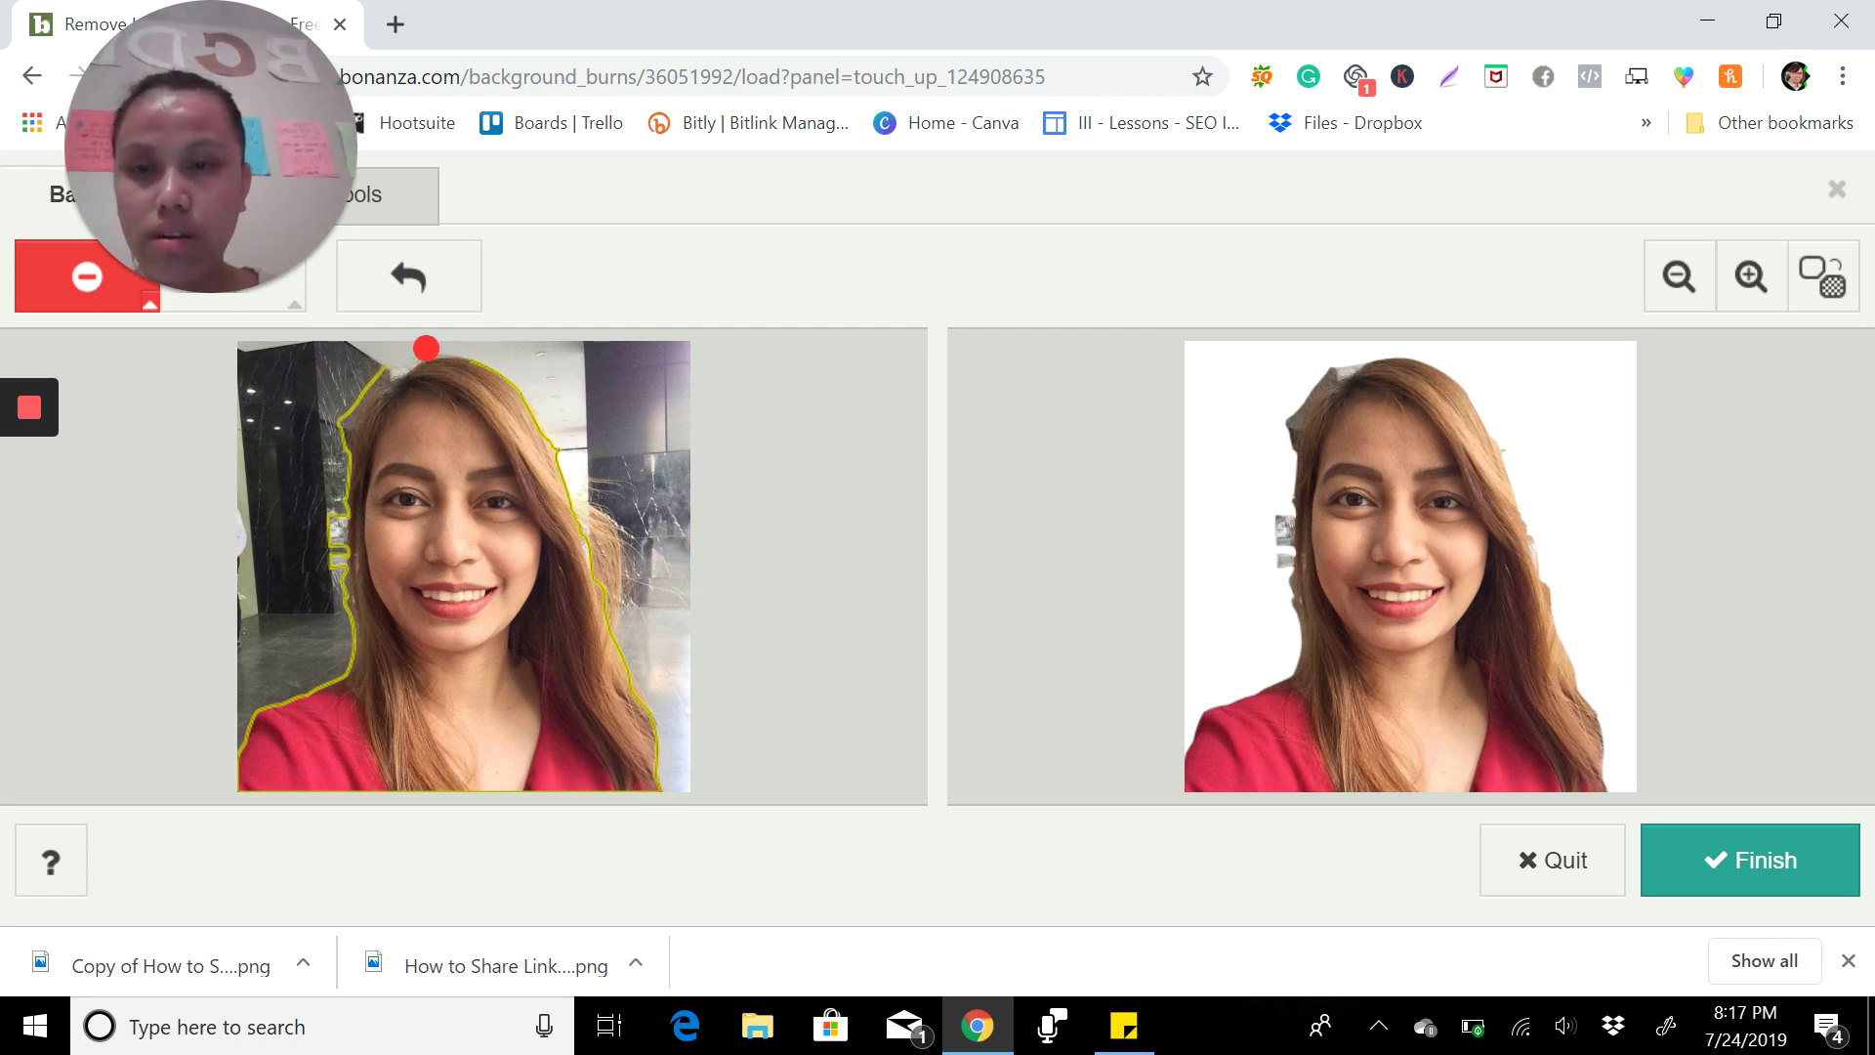
Remove remaining background along the top-left and left side of her hair, then apply
mouse_move(426, 348)
left_mouse_down()
mouse_move(364, 390)
mouse_move(344, 433)
left_mouse_up()
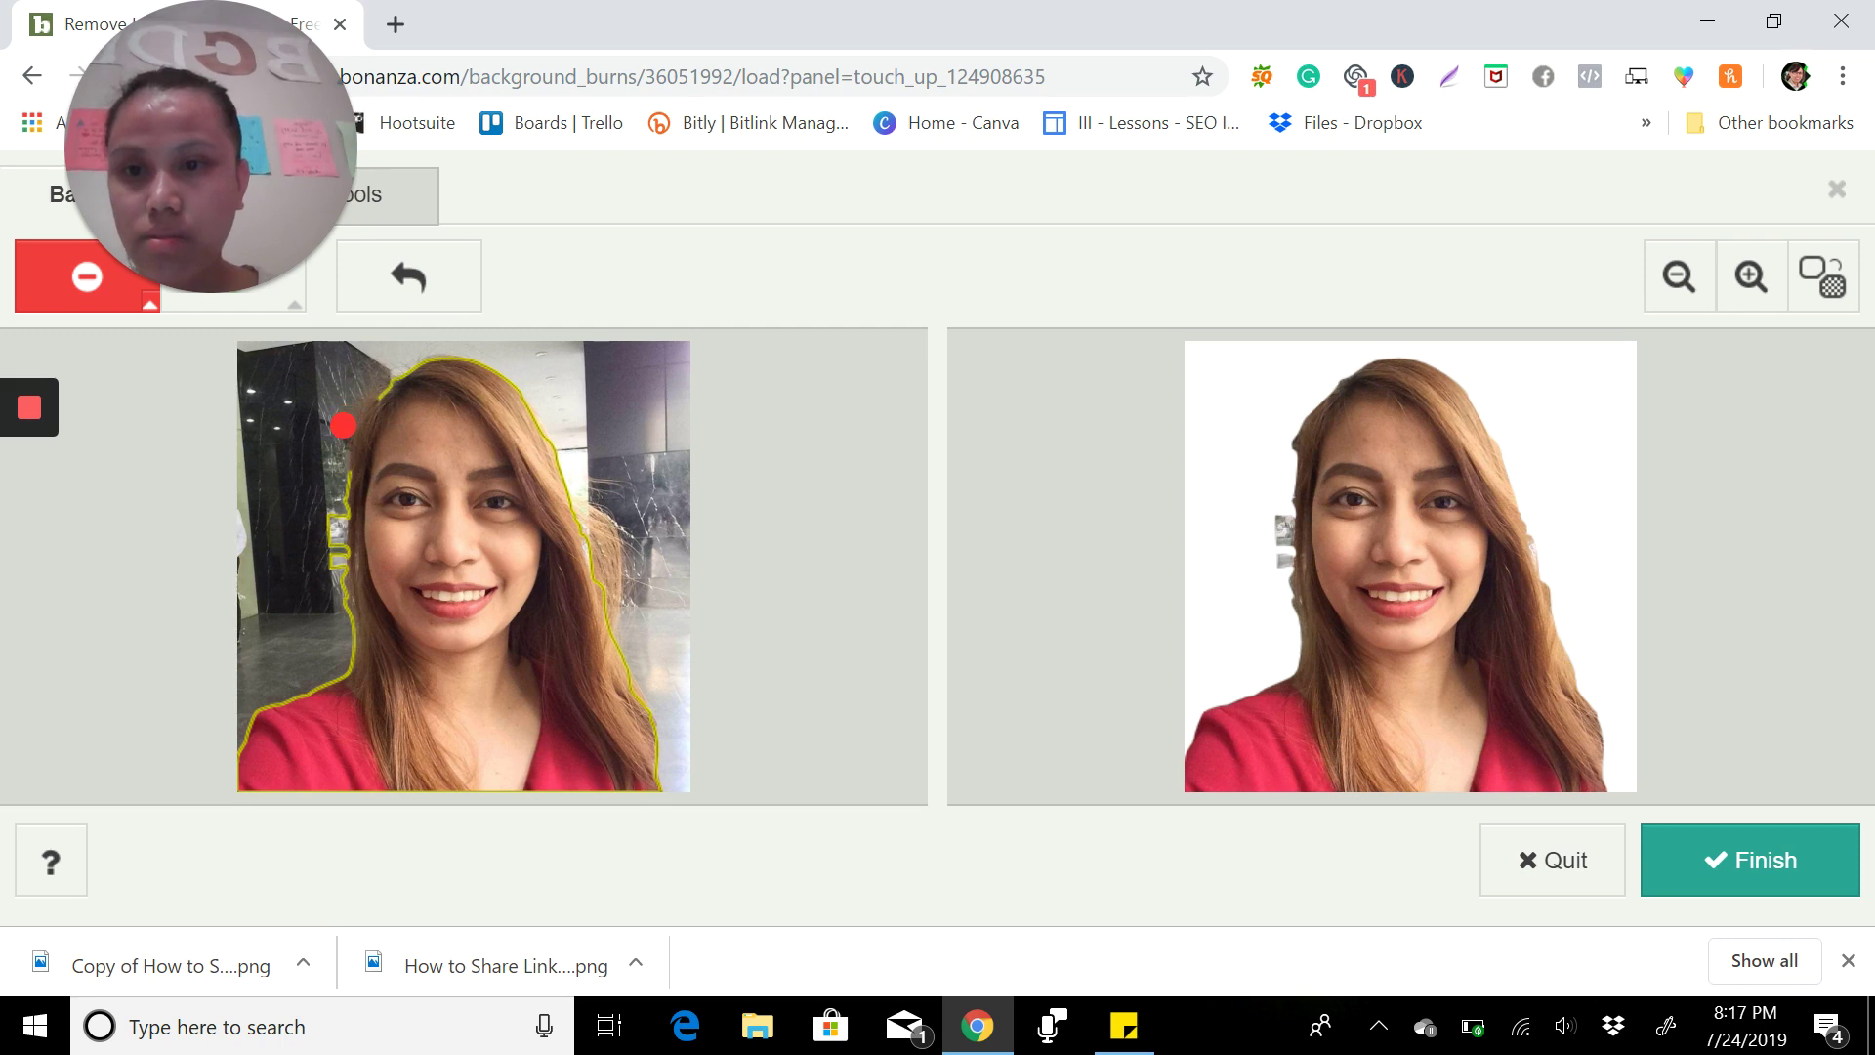
left_click_drag(342, 424, 332, 447)
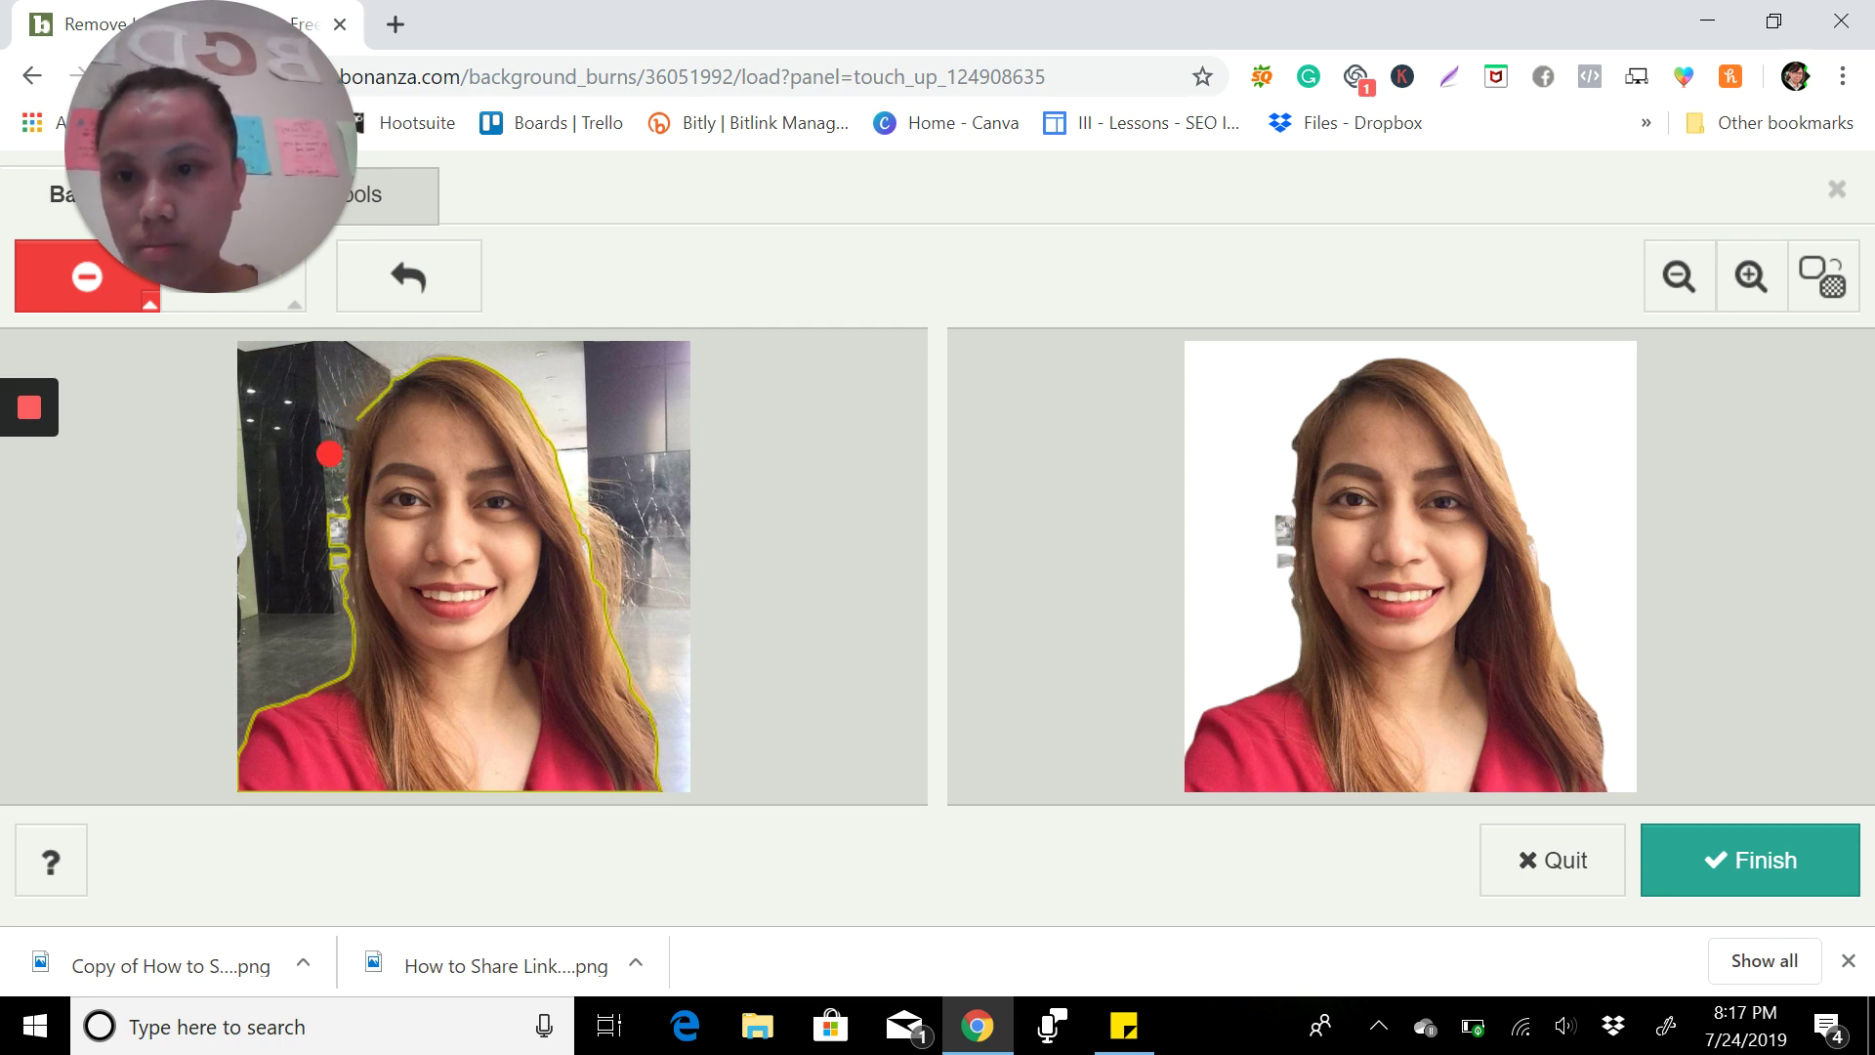
left_click_drag(339, 439, 340, 557)
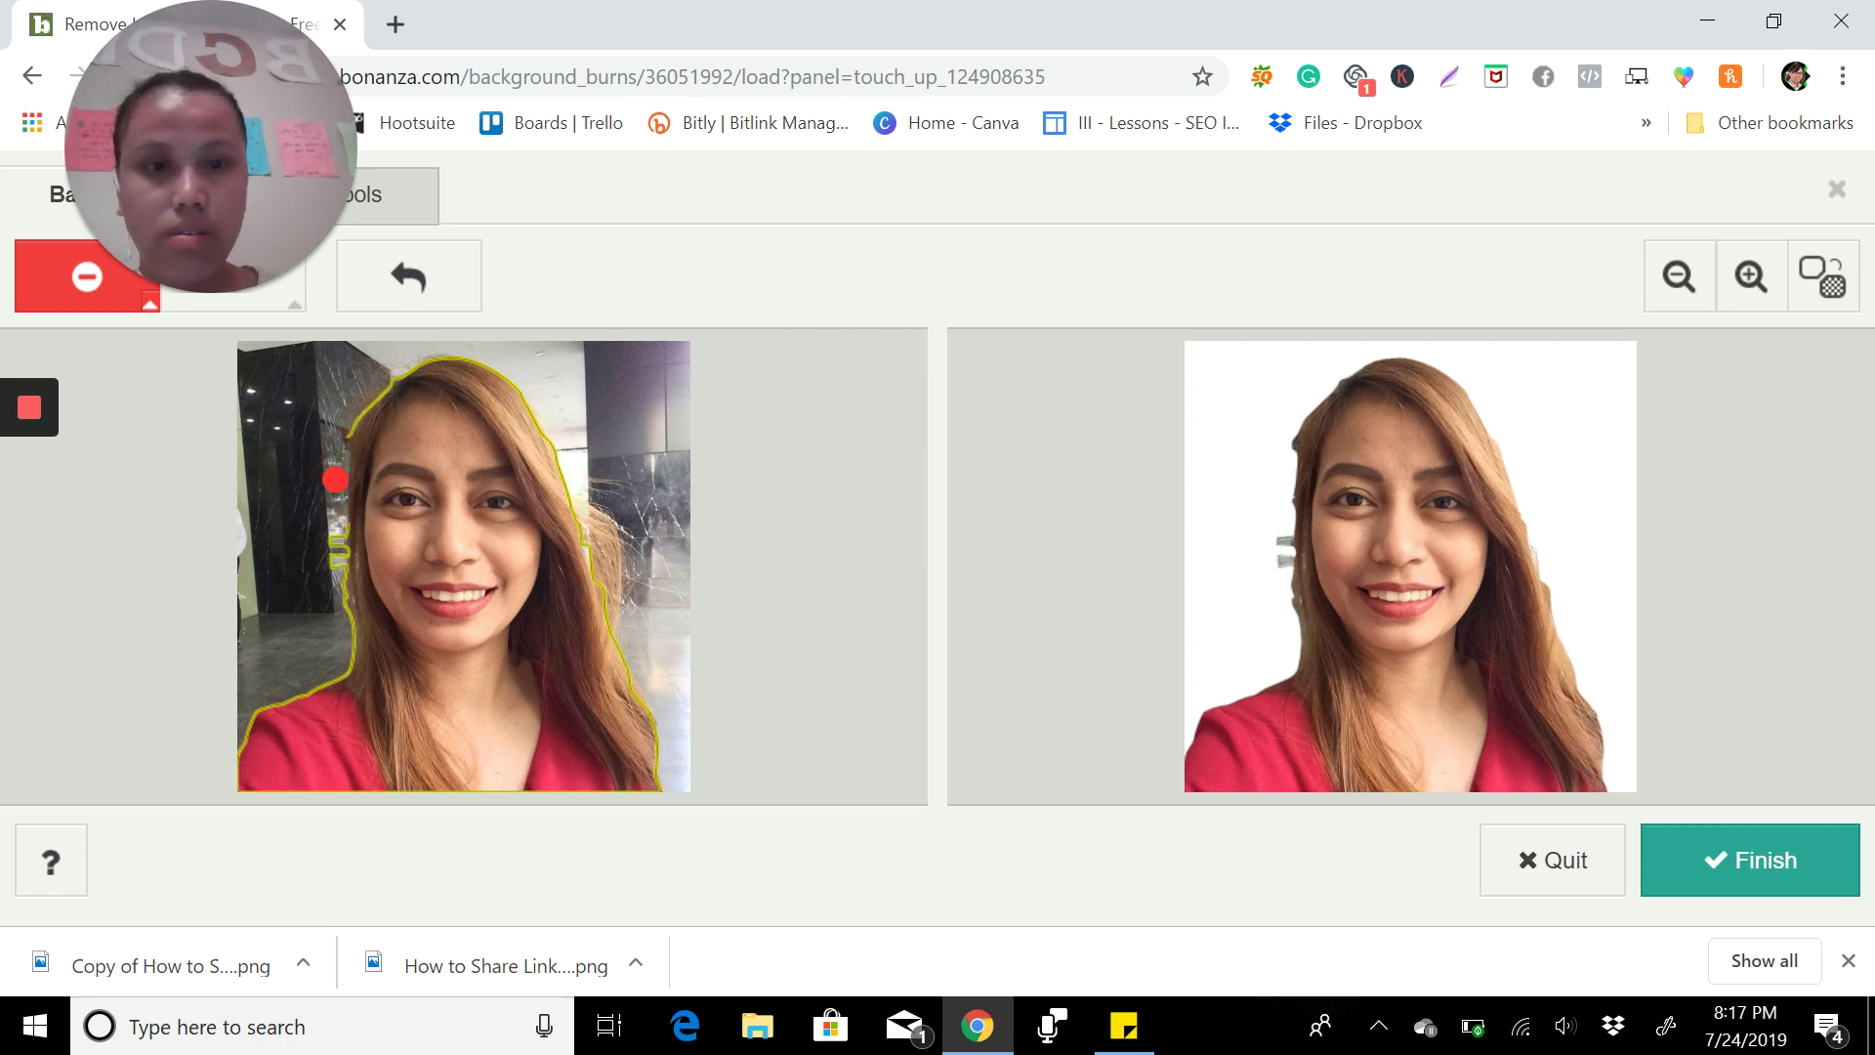
left_click_drag(325, 506, 326, 641)
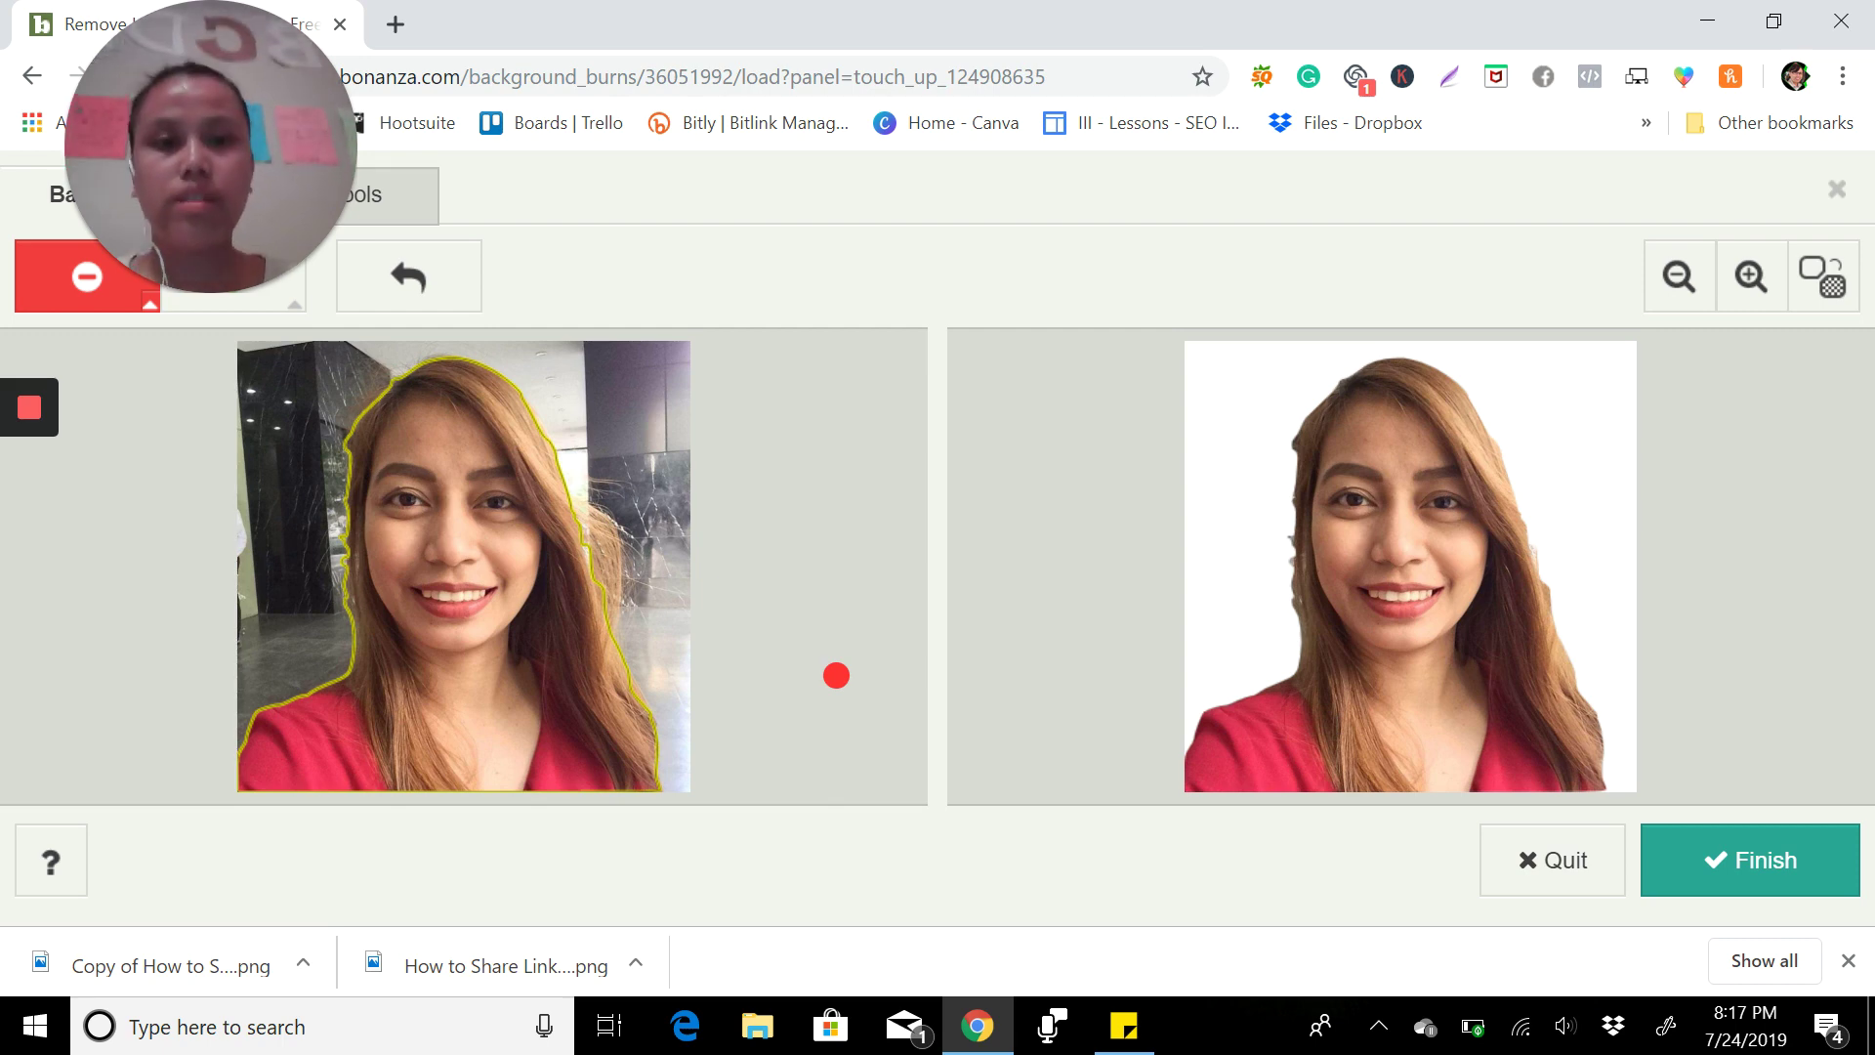
left_click(1727, 863)
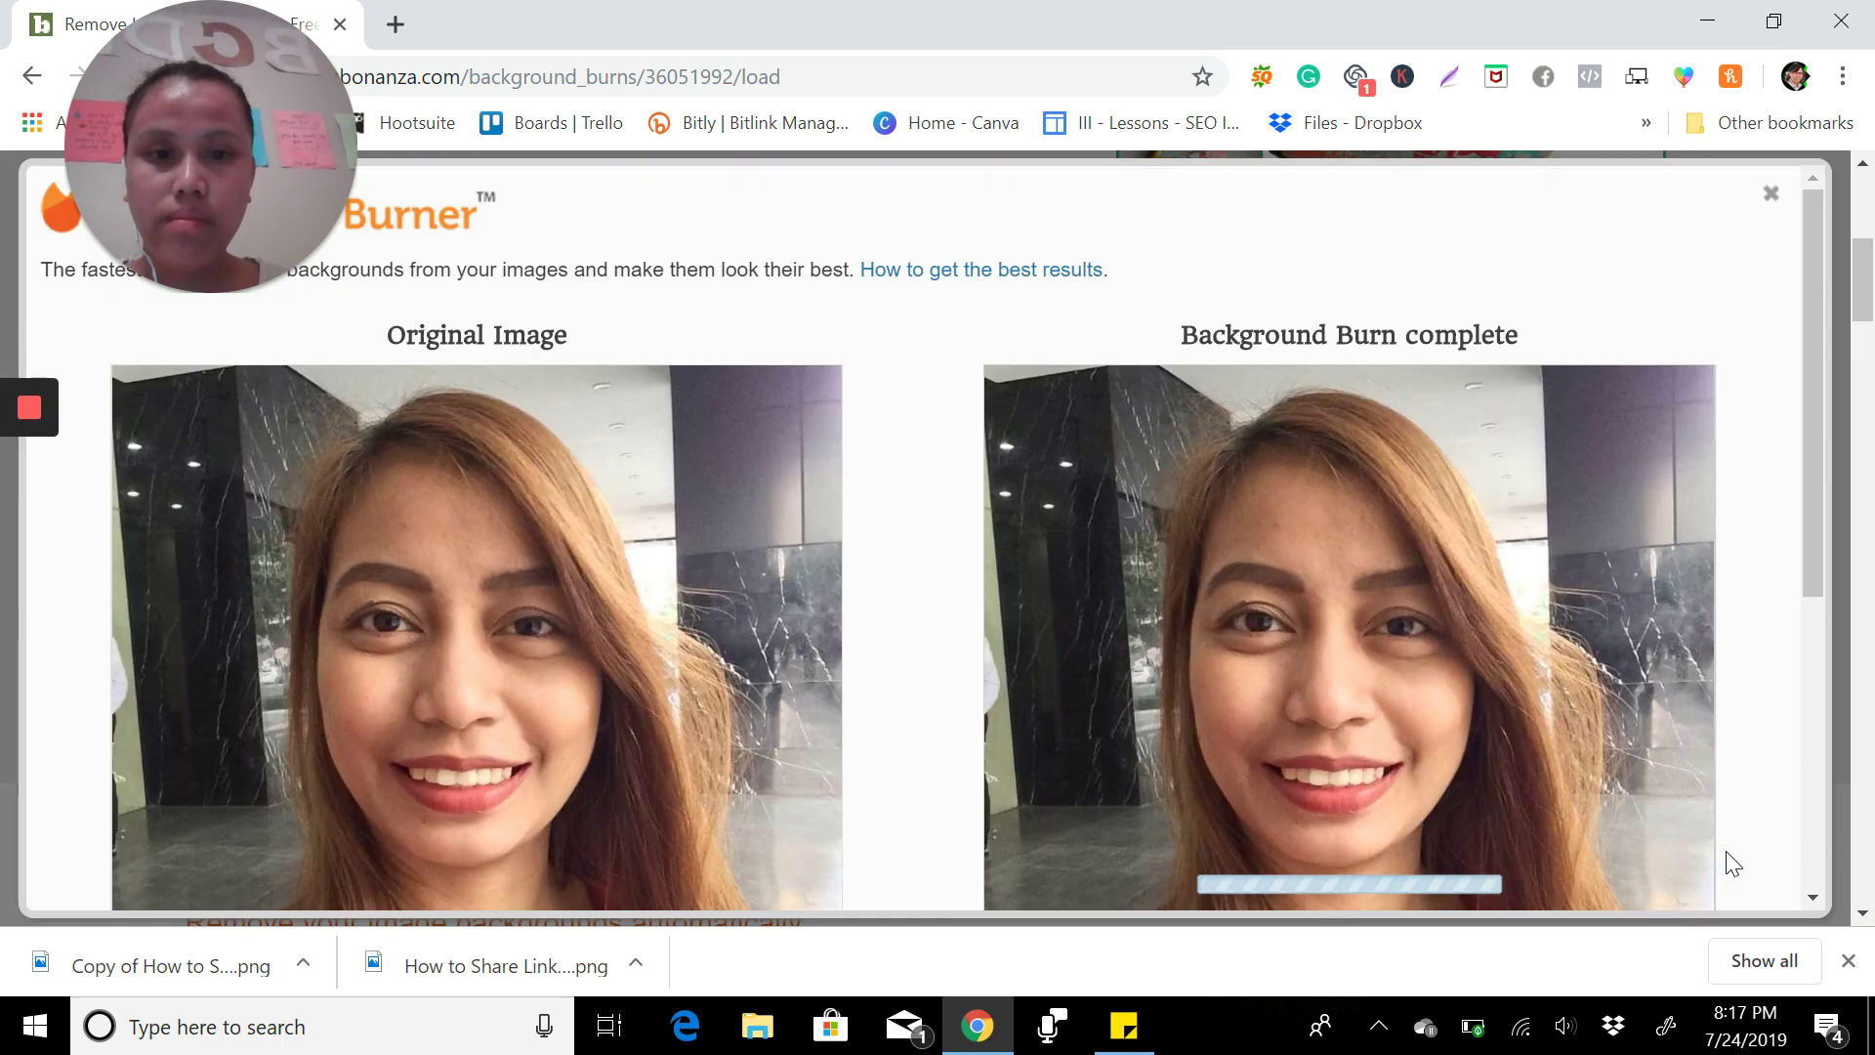
Scroll the results and bring up the JPG/PNG download options for the finished cutout
scroll(1620, 556, "down", 3)
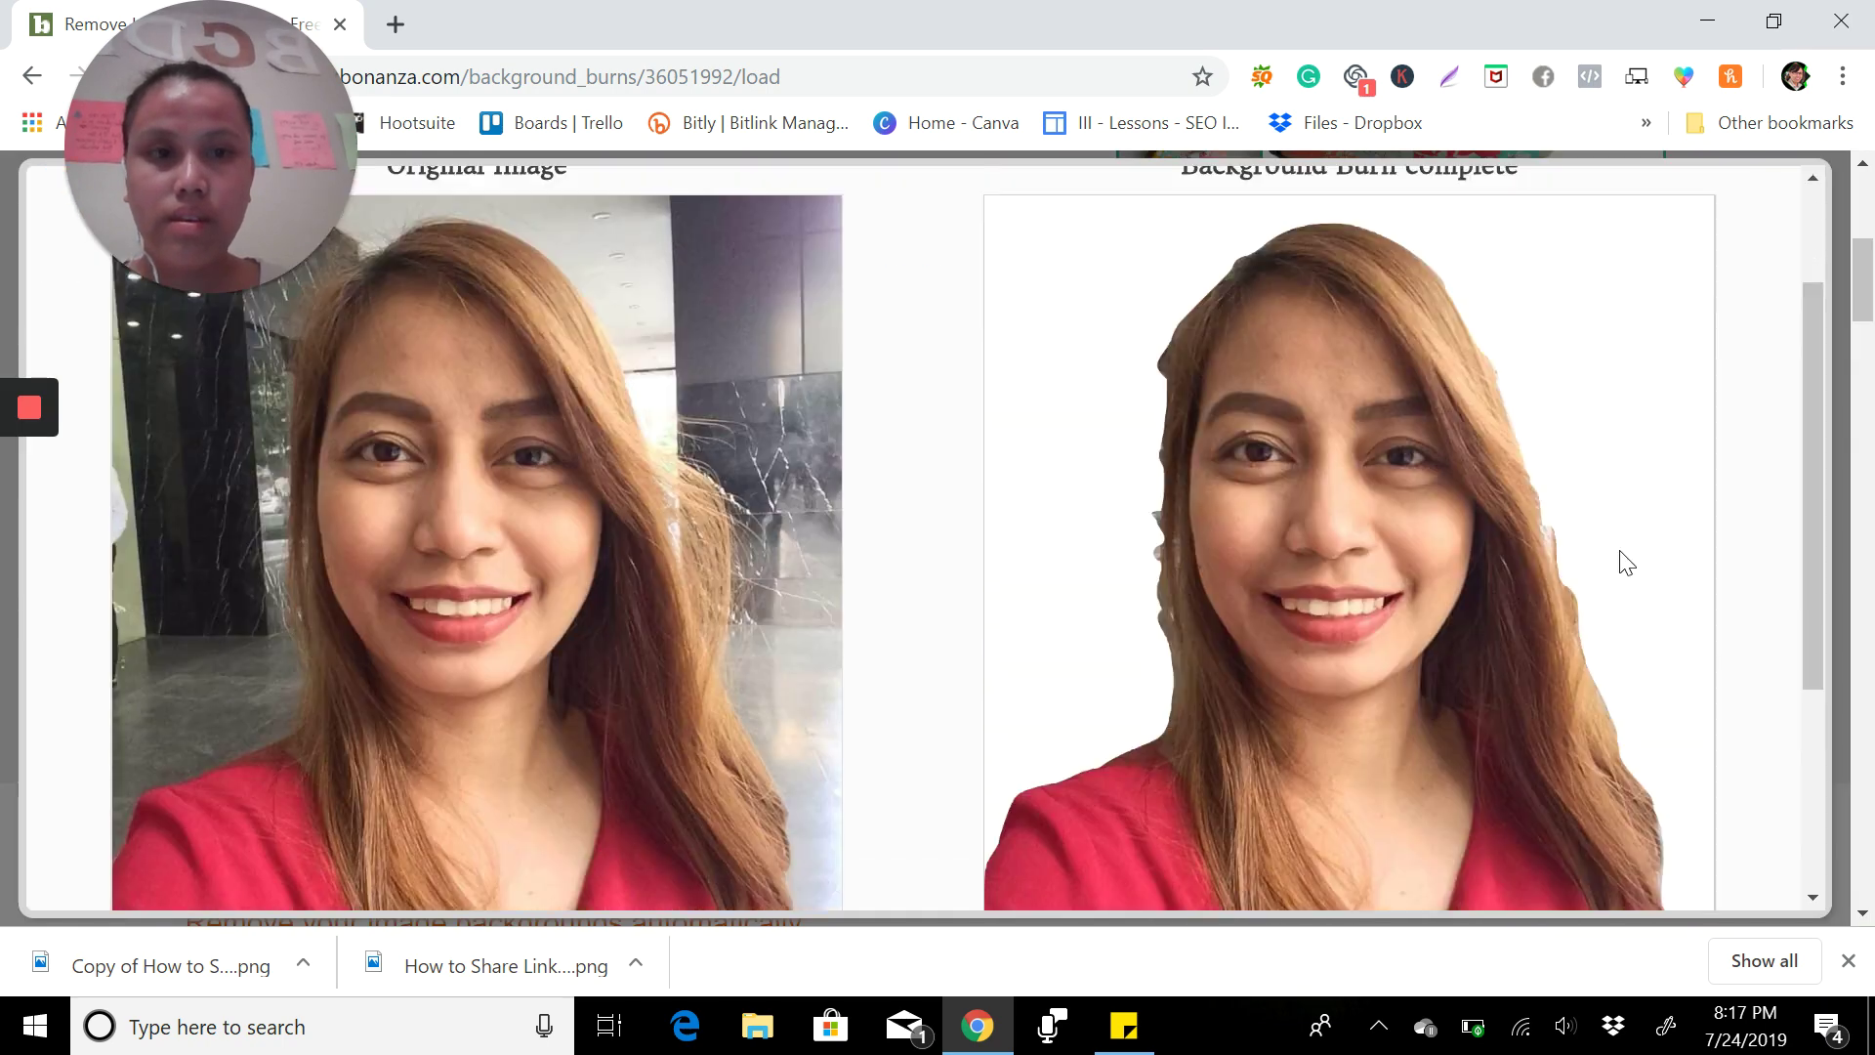
scroll(1621, 557, "down", 1)
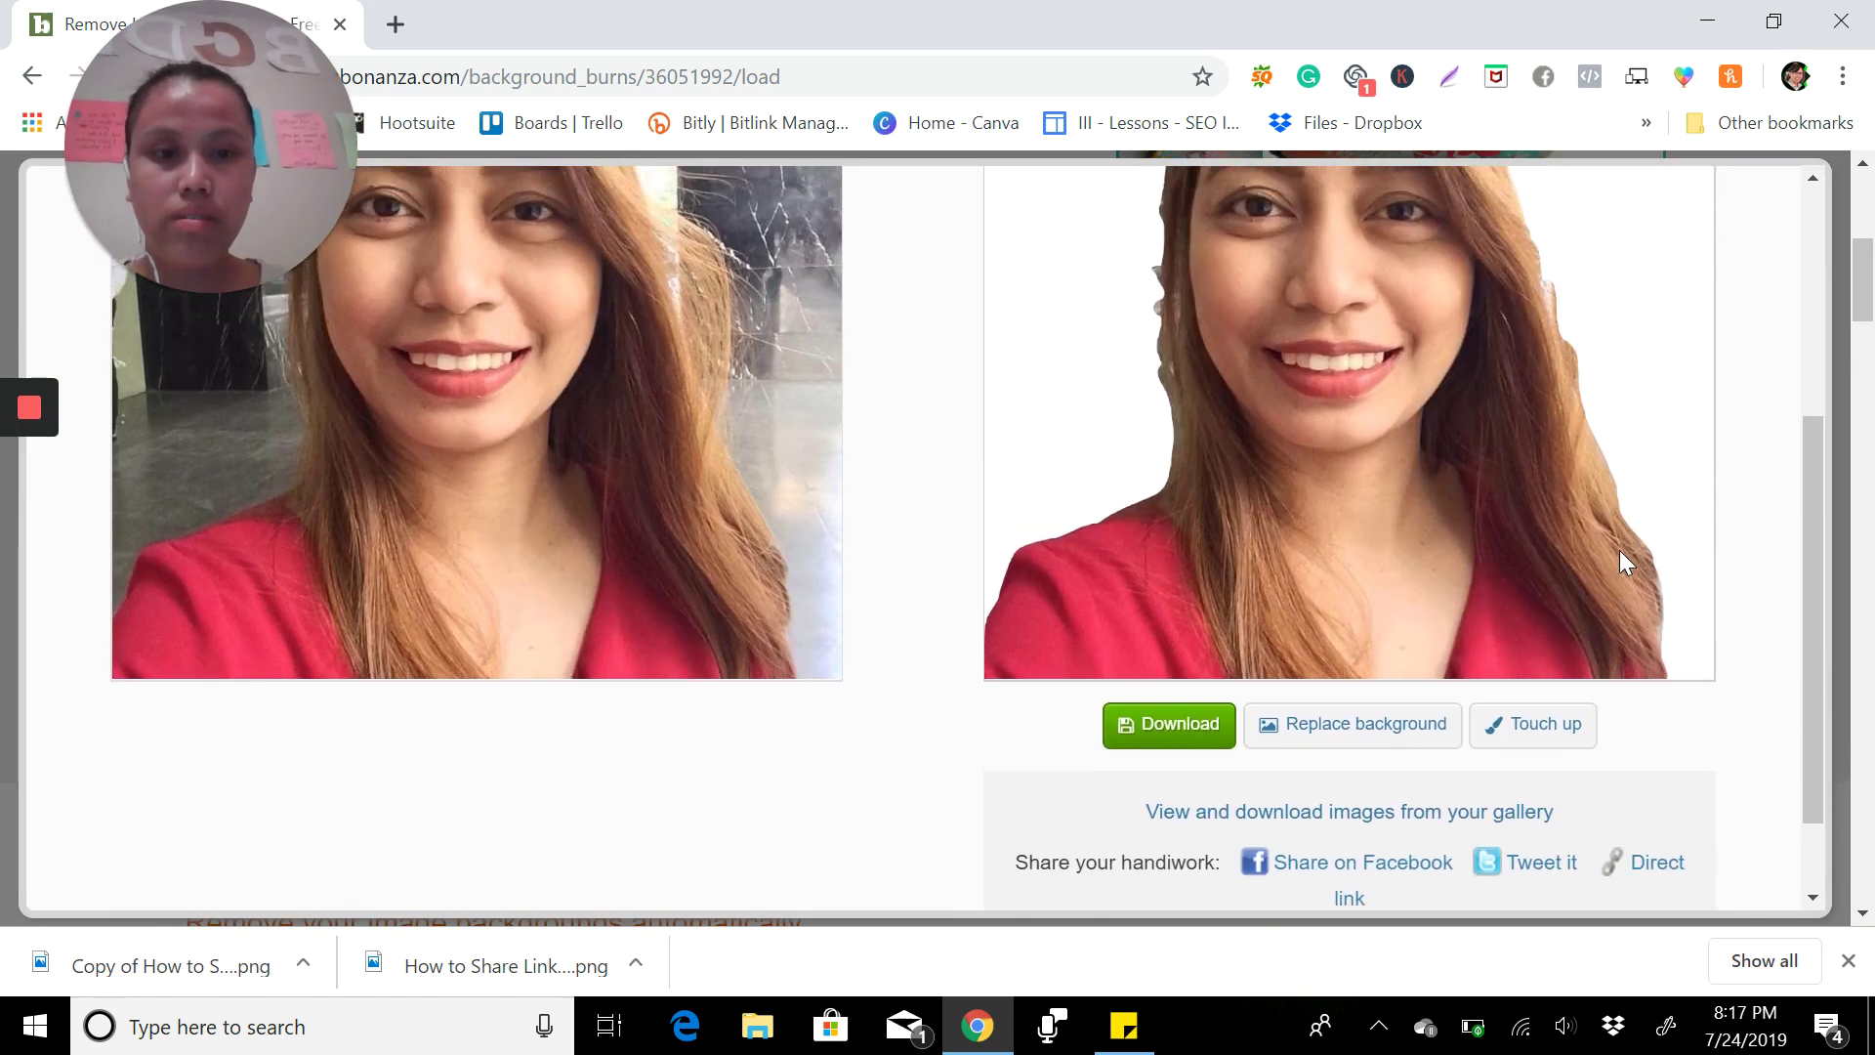
scroll(1621, 558, "up", 1)
left_click(1166, 848)
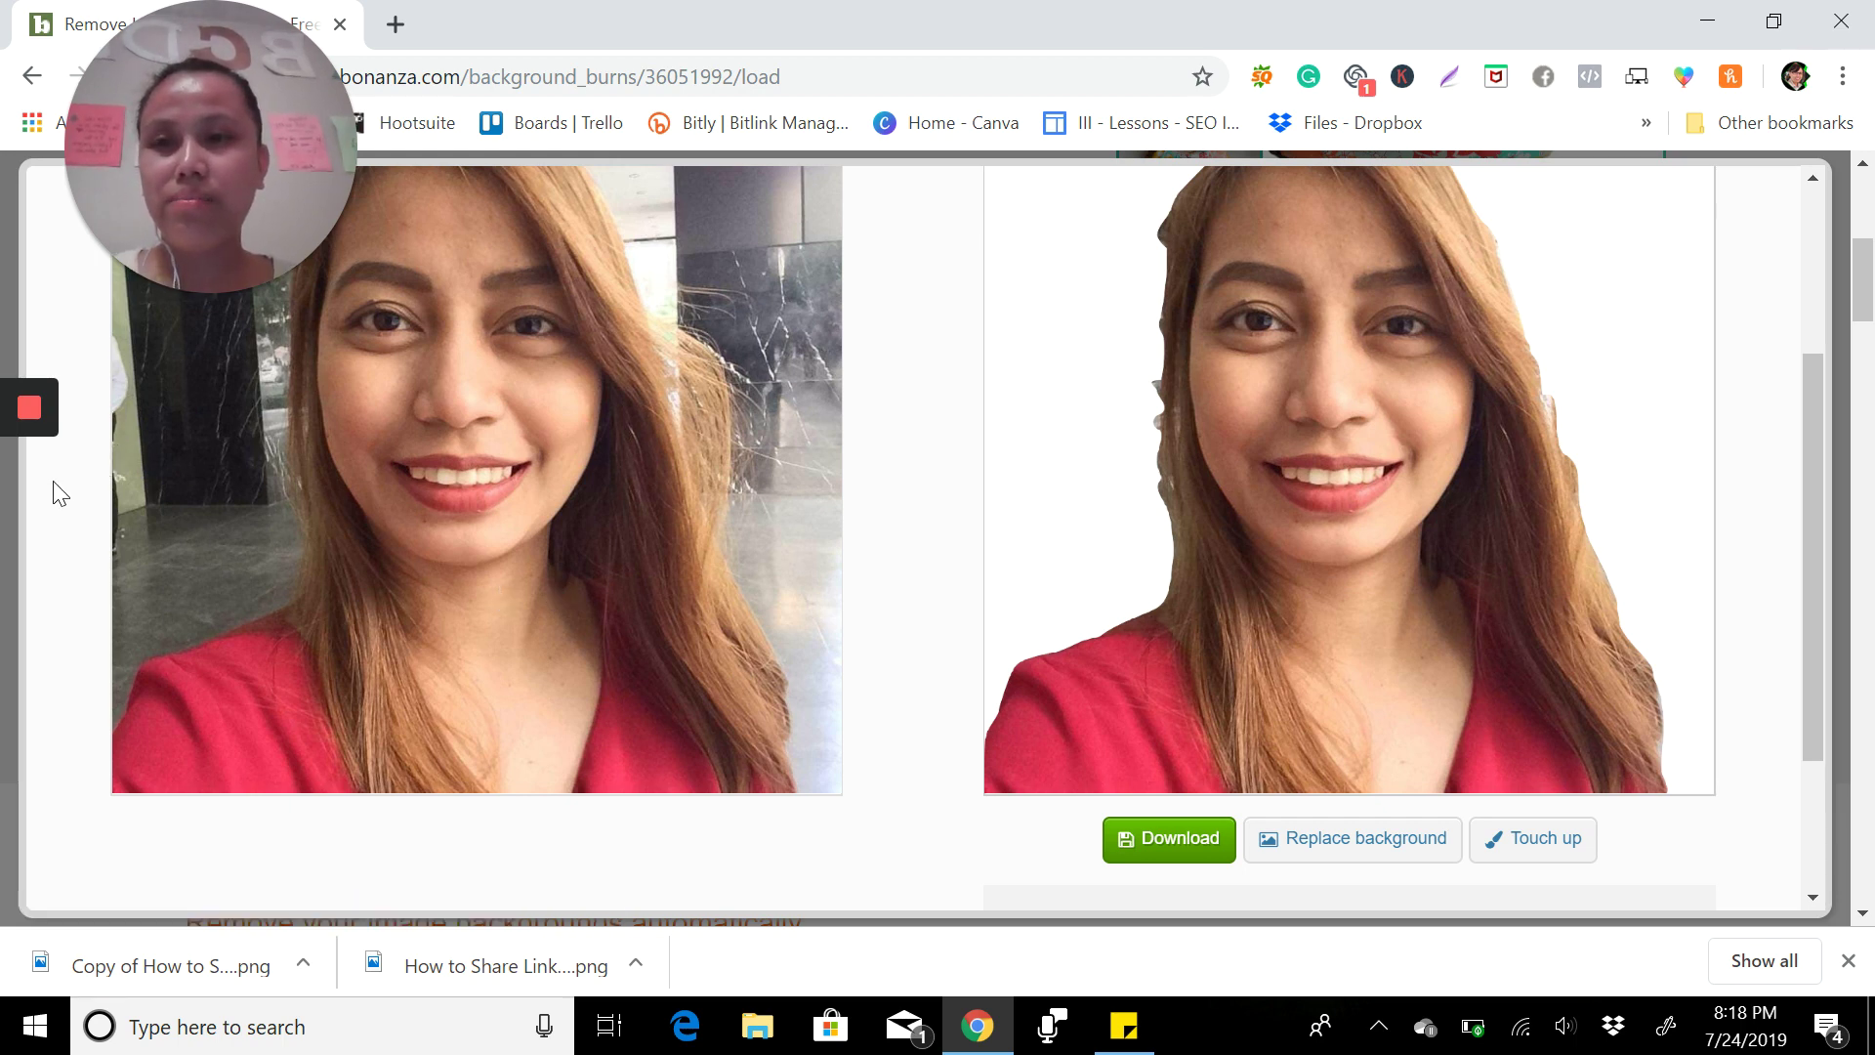
mouse_move(30, 407)
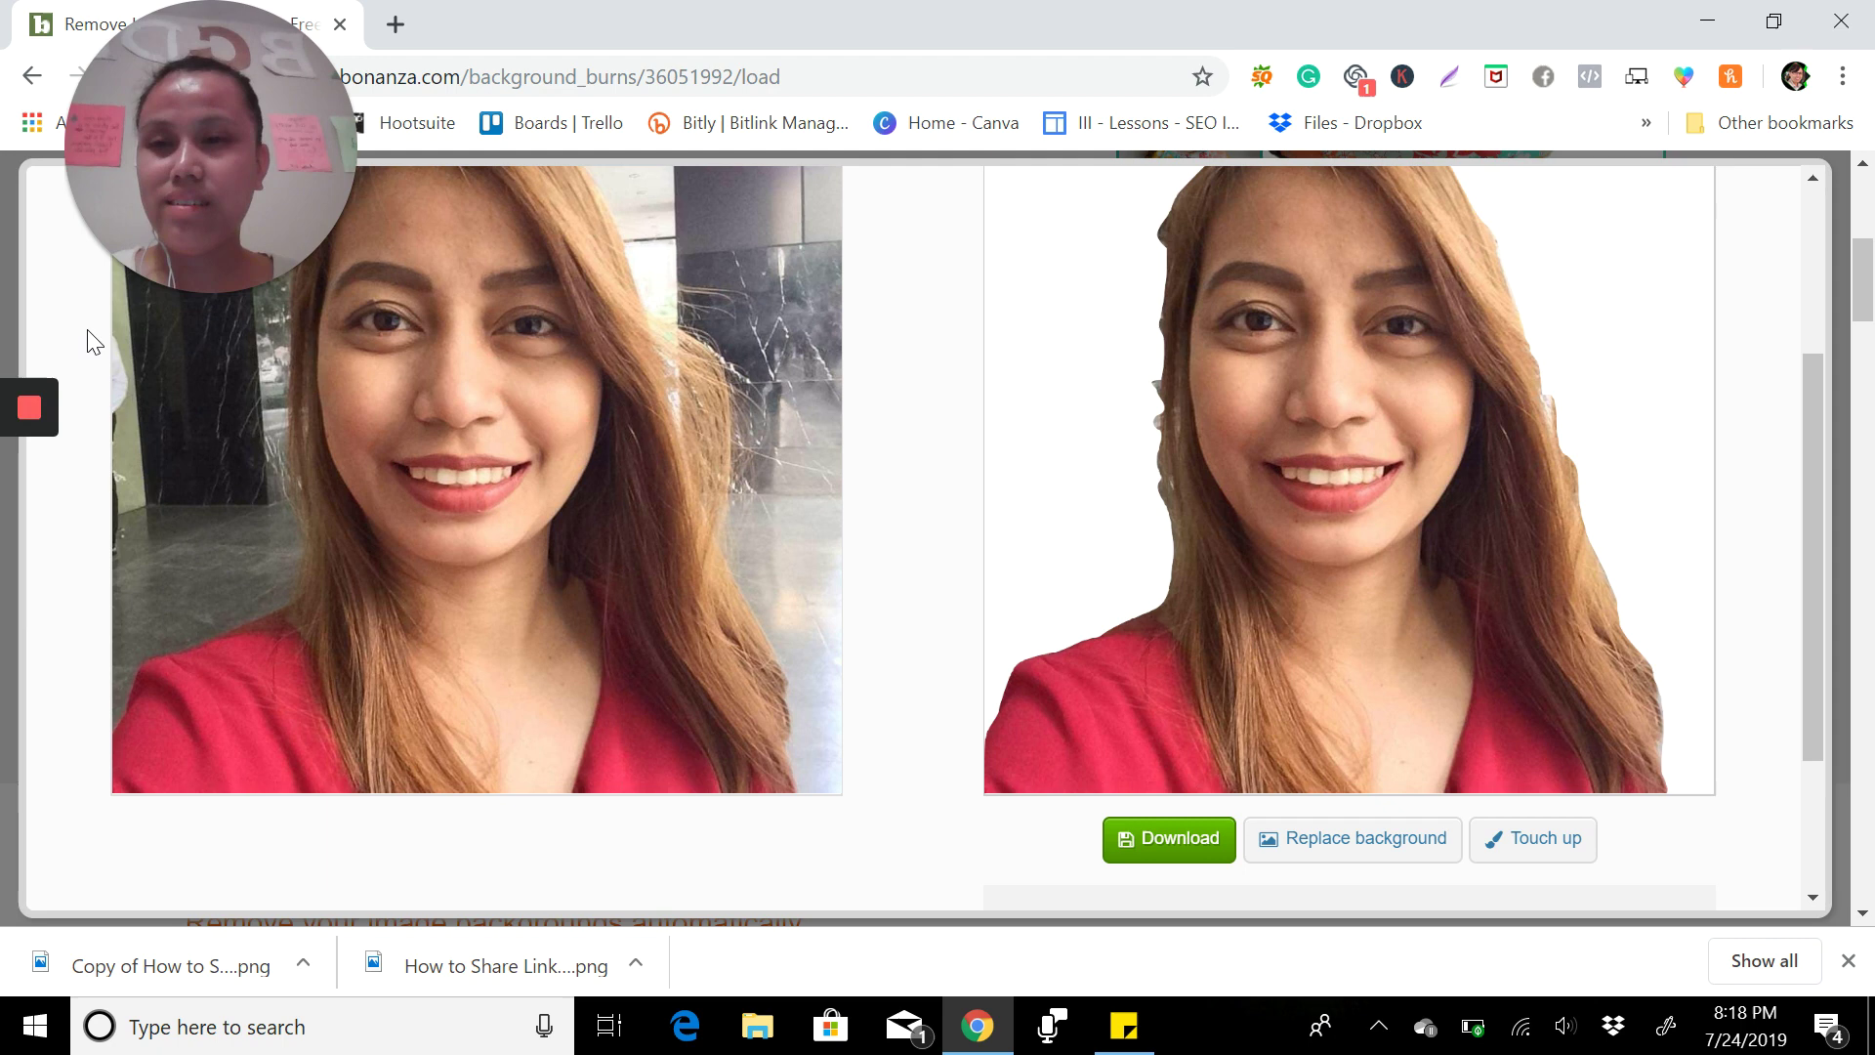